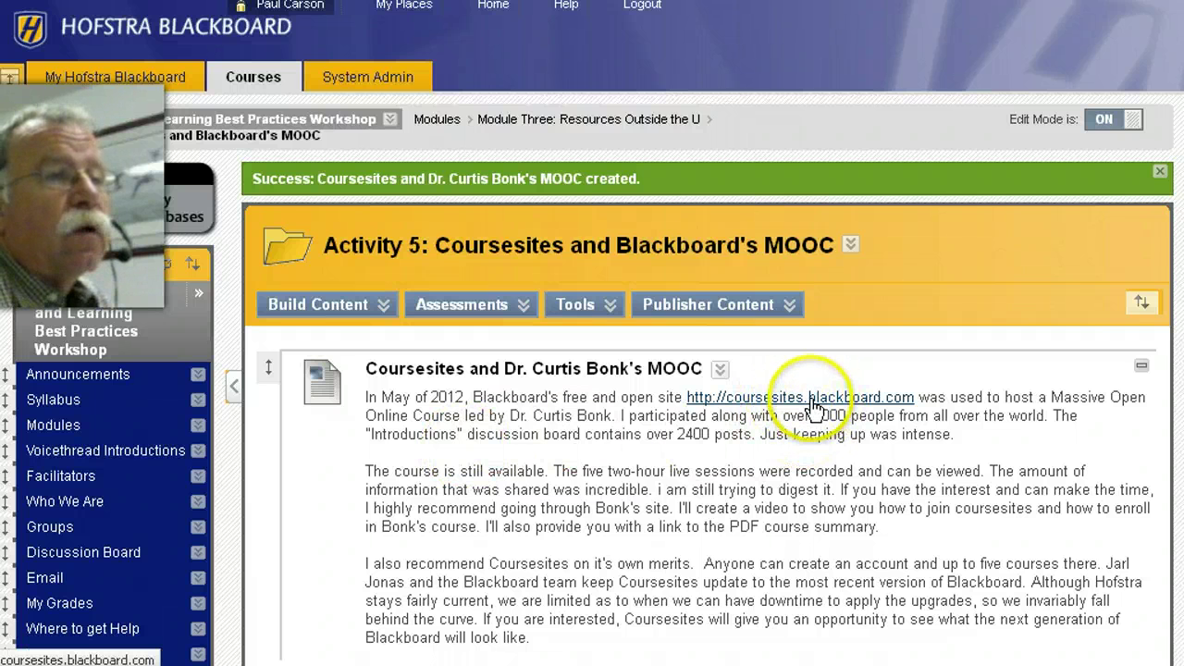
- Open the coursesites.blackboard.com link from the activity and permanently store a security exception for the site
left_click(814, 407)
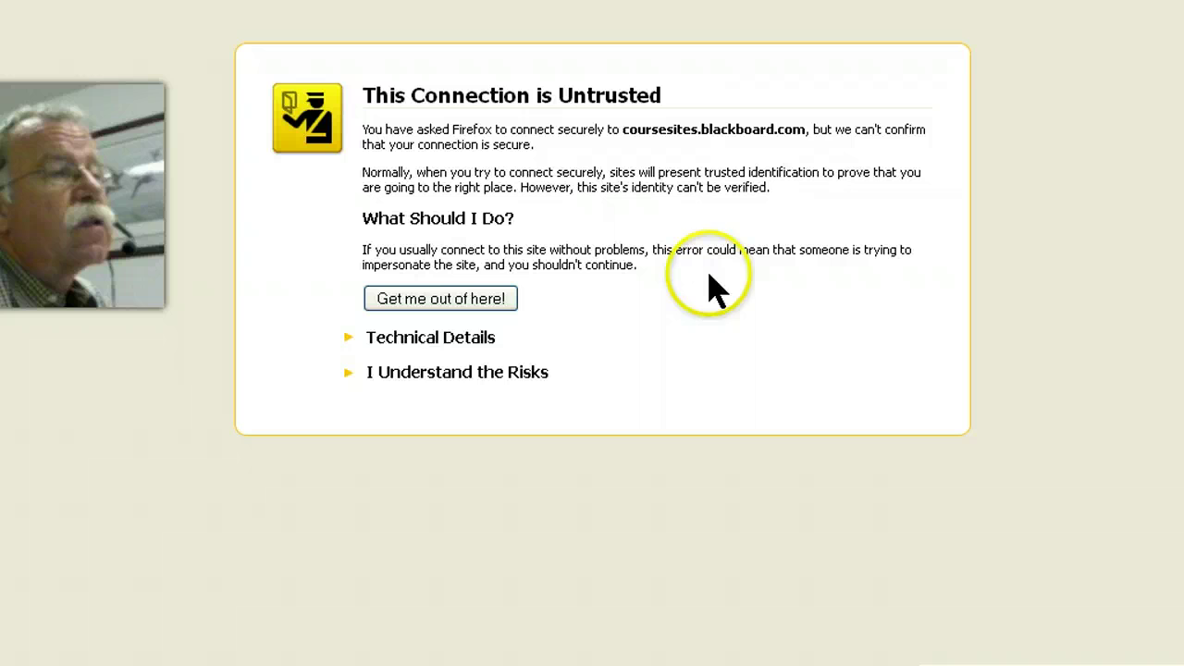
left_click(451, 380)
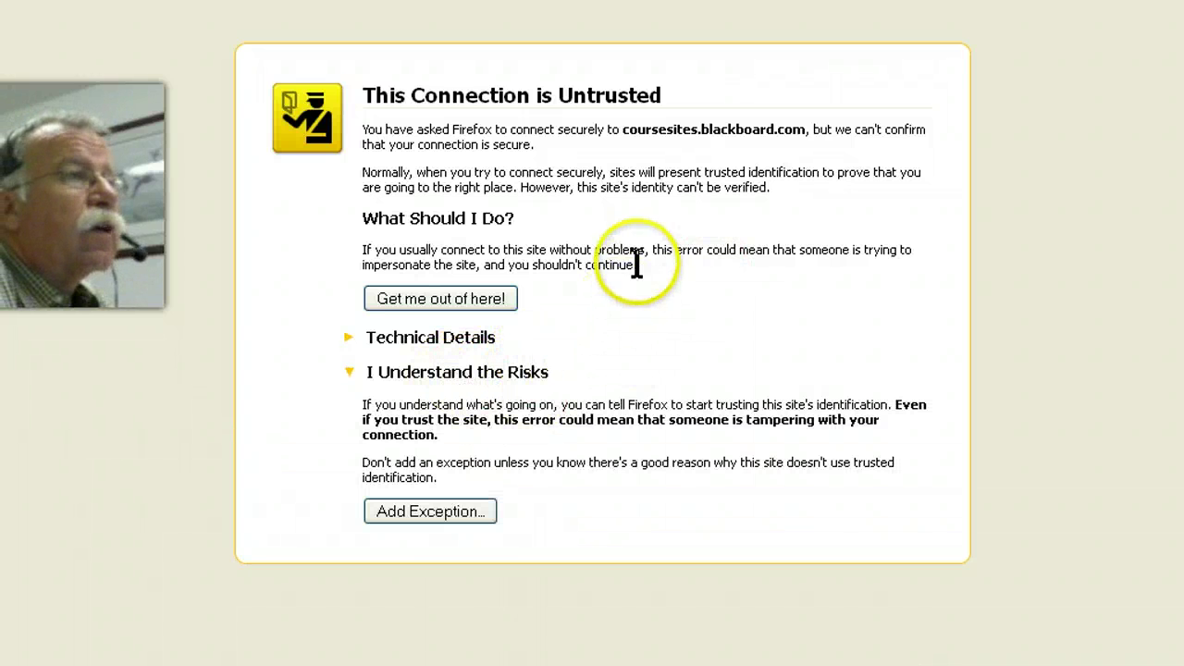
left_click(435, 518)
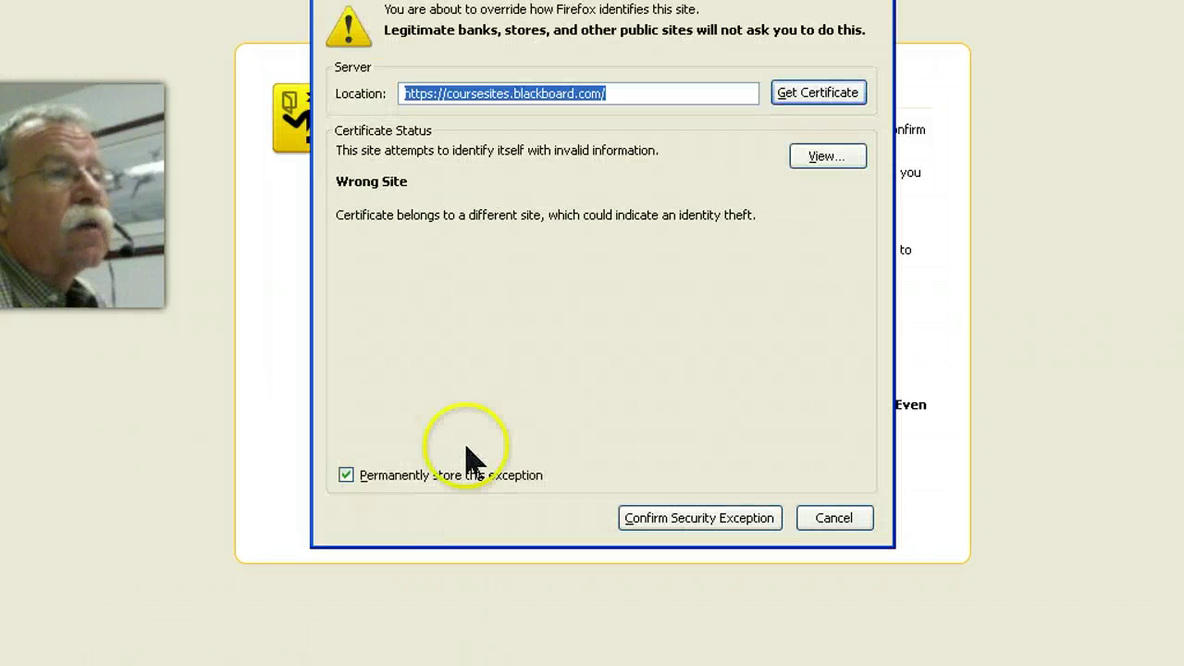
left_click(716, 521)
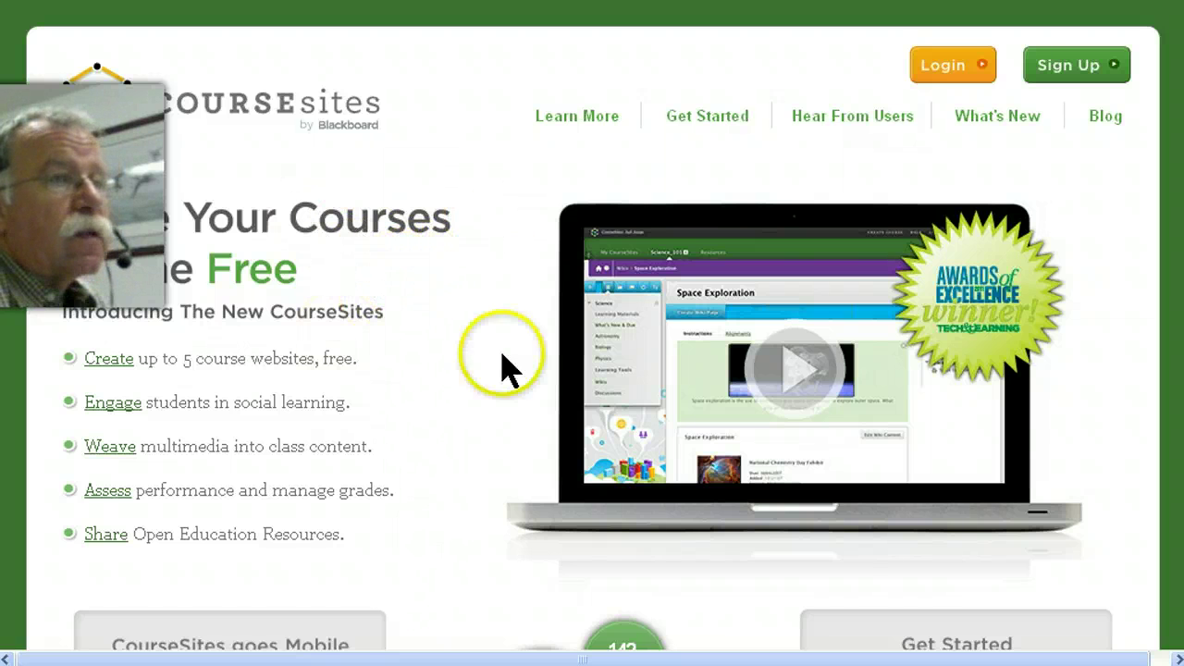
- Start a new instructor sign-up and enter the instructor's first name, last name and e-mail address
left_click(1089, 68)
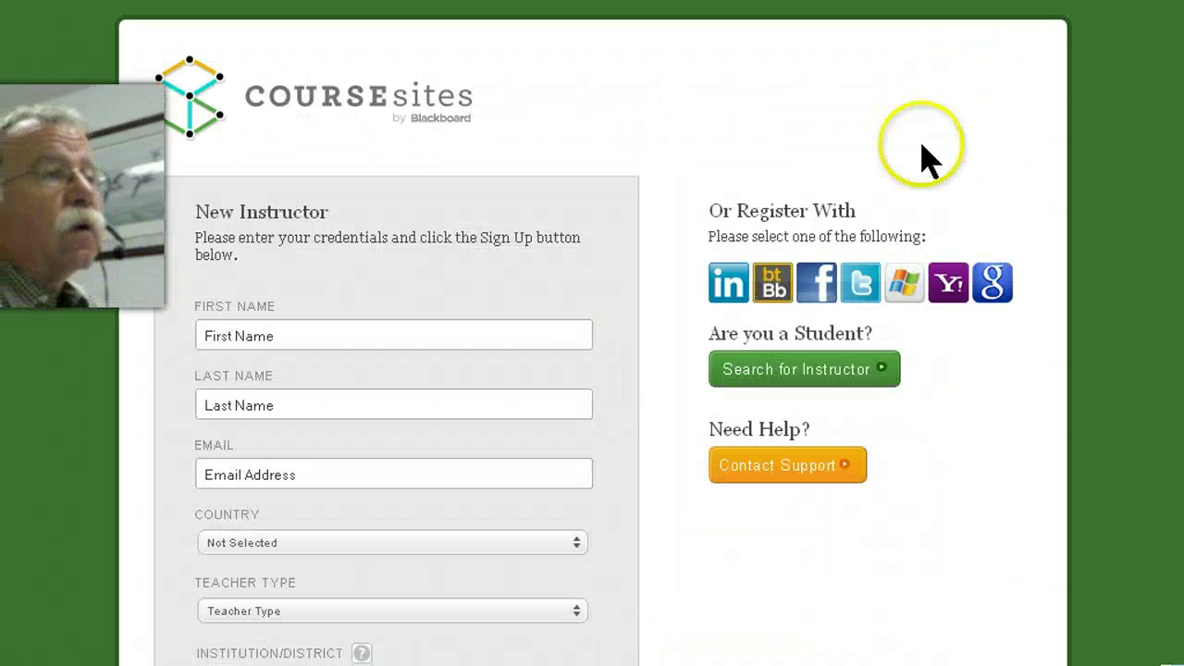
left_click(336, 331)
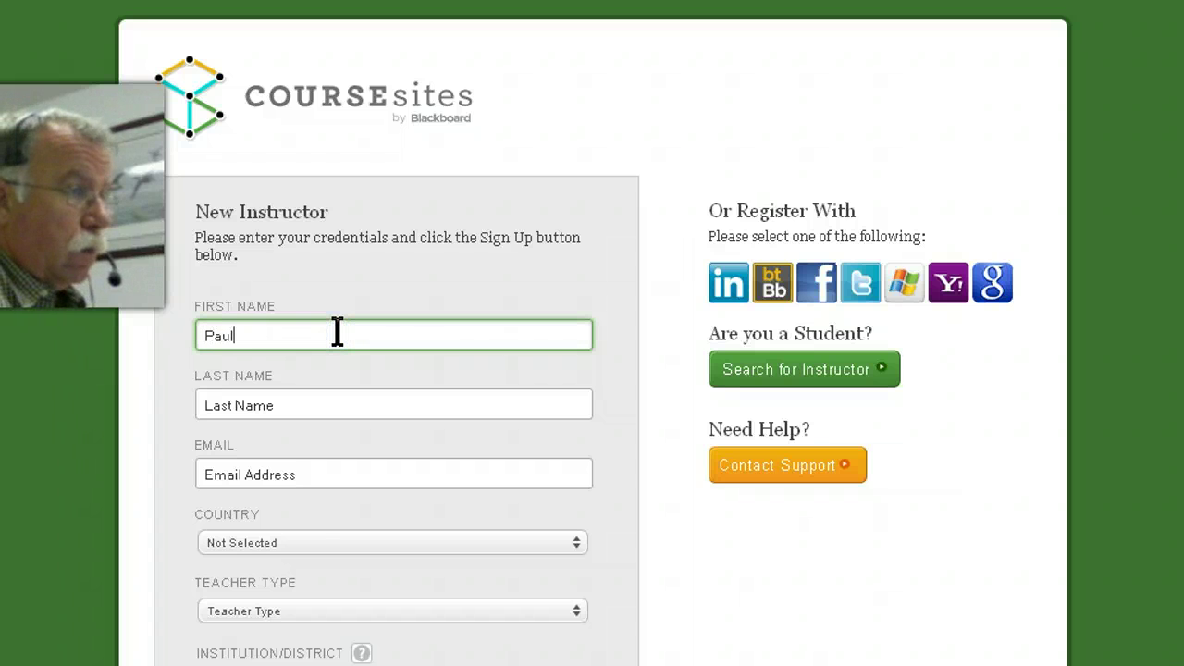
key("Tab")
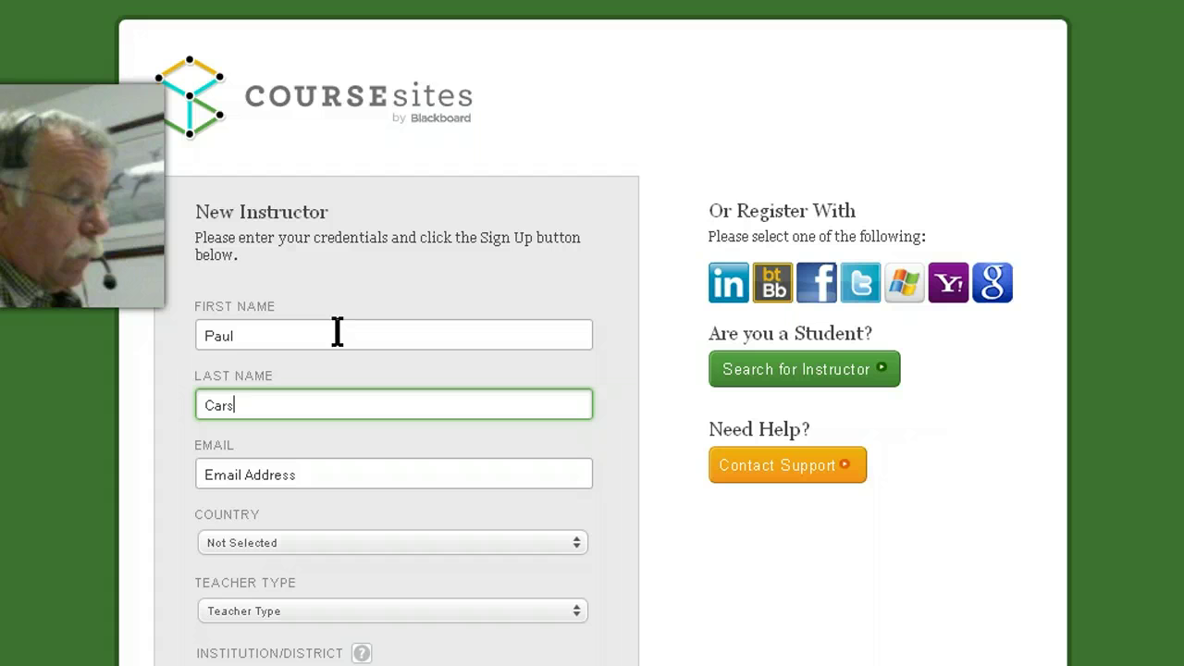
key("Tab")
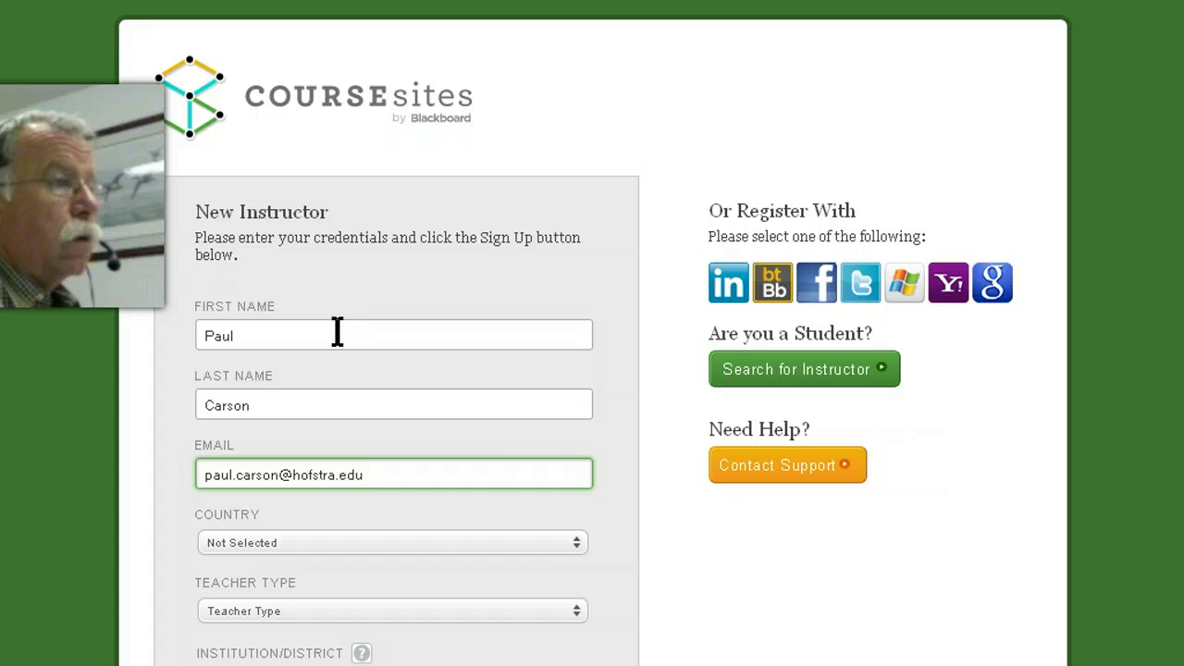
left_click(603, 486)
- Set the country to United States and the teacher type to Higher Education in the sign-up form
scroll(613, 495, "down", 2)
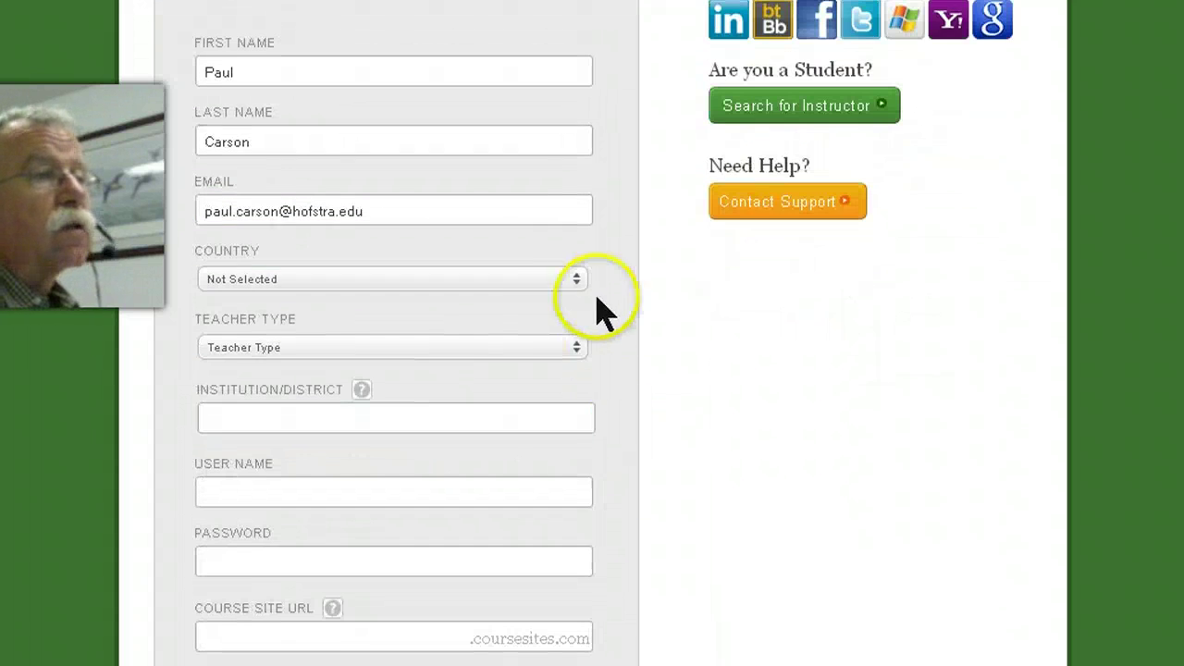
left_click(578, 281)
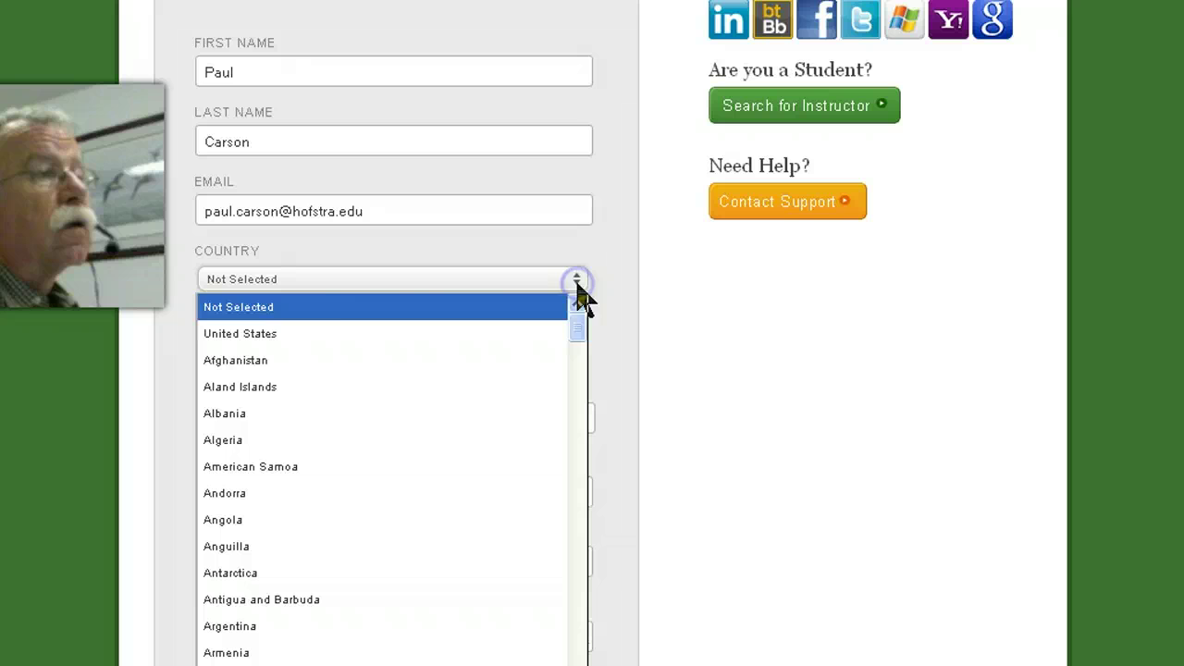
left_click(331, 334)
left_click(571, 356)
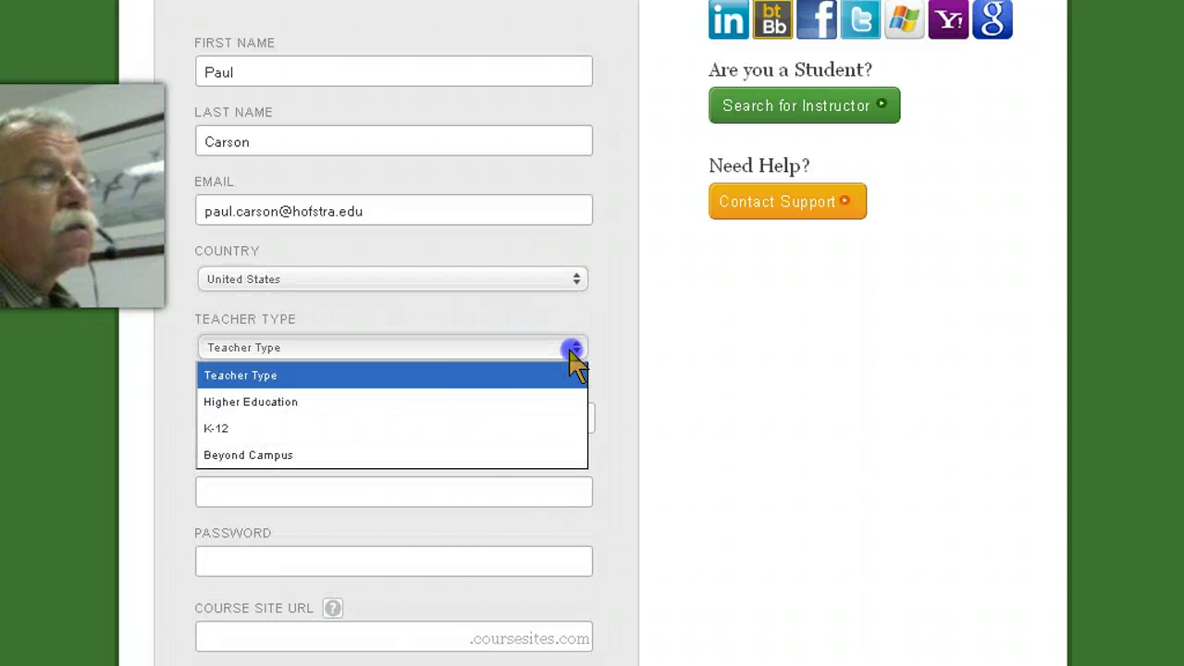
left_click(467, 405)
- Look up the institution with "Hof" and choose Hofstra University, New York
left_click(322, 427)
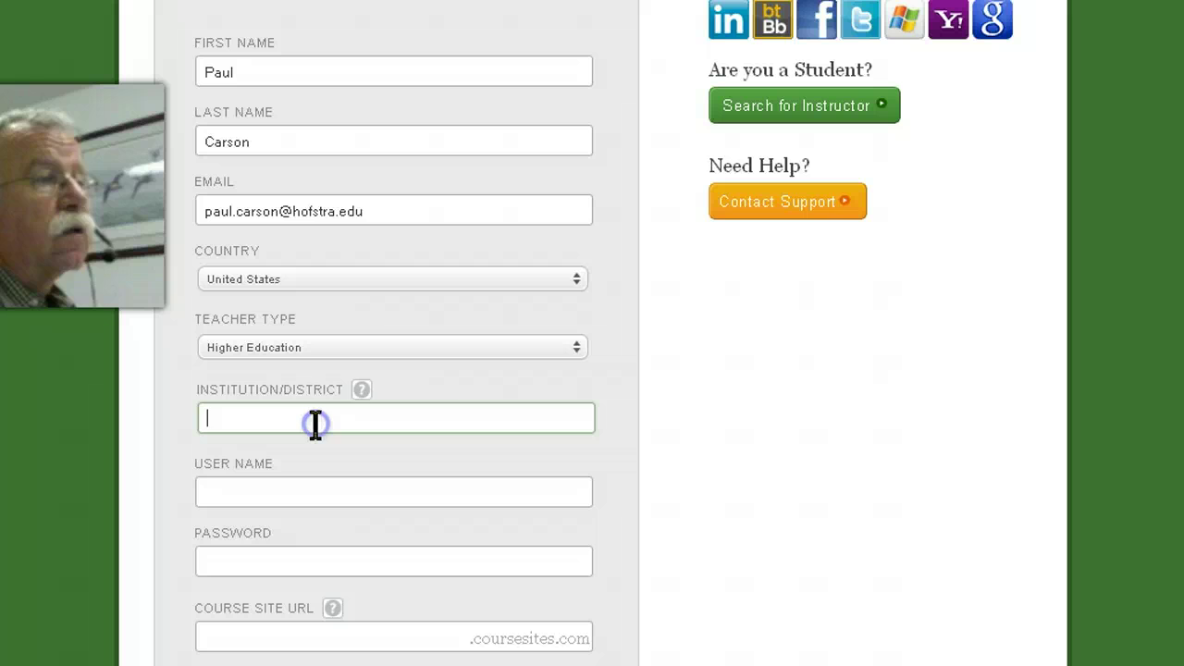
type("Hof")
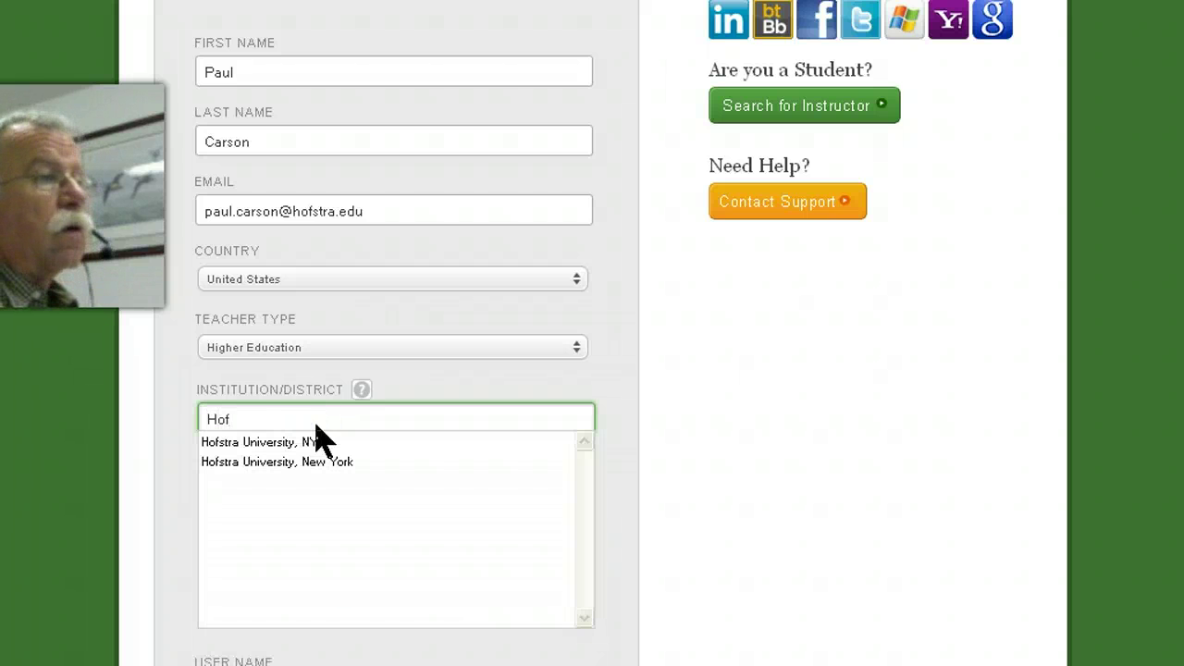
left_click(296, 462)
- Enter the account's user name and password, and set the course site URL to test3
left_click(270, 492)
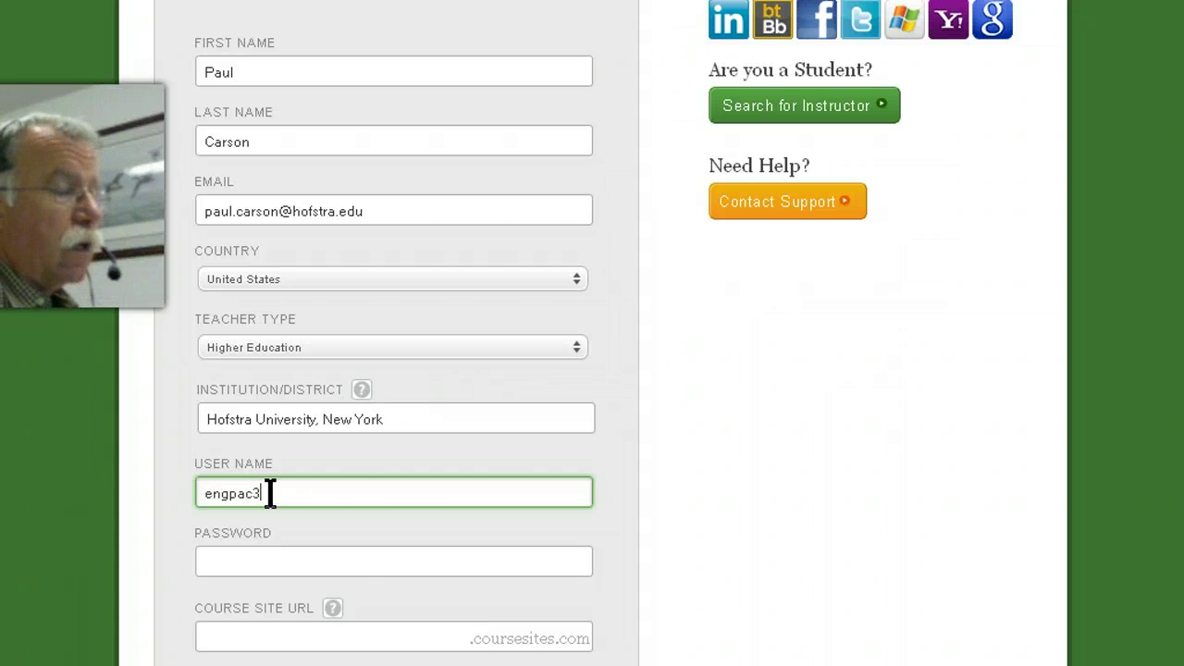
left_click(279, 563)
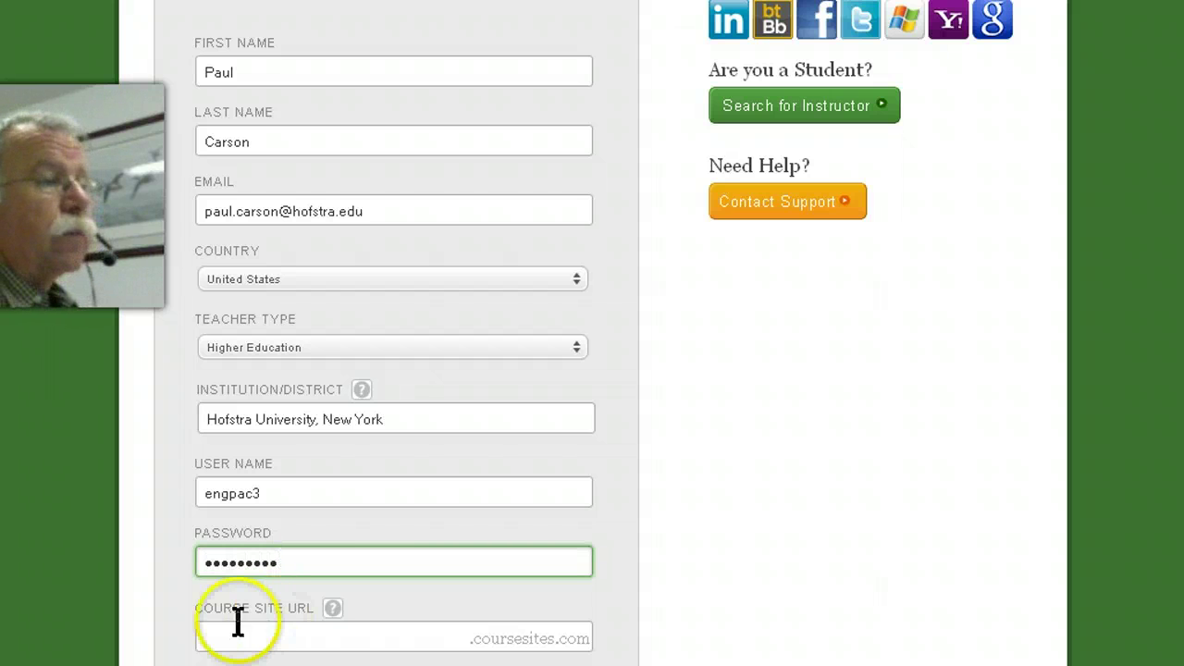
scroll(191, 635, "down", 3)
left_click(238, 428)
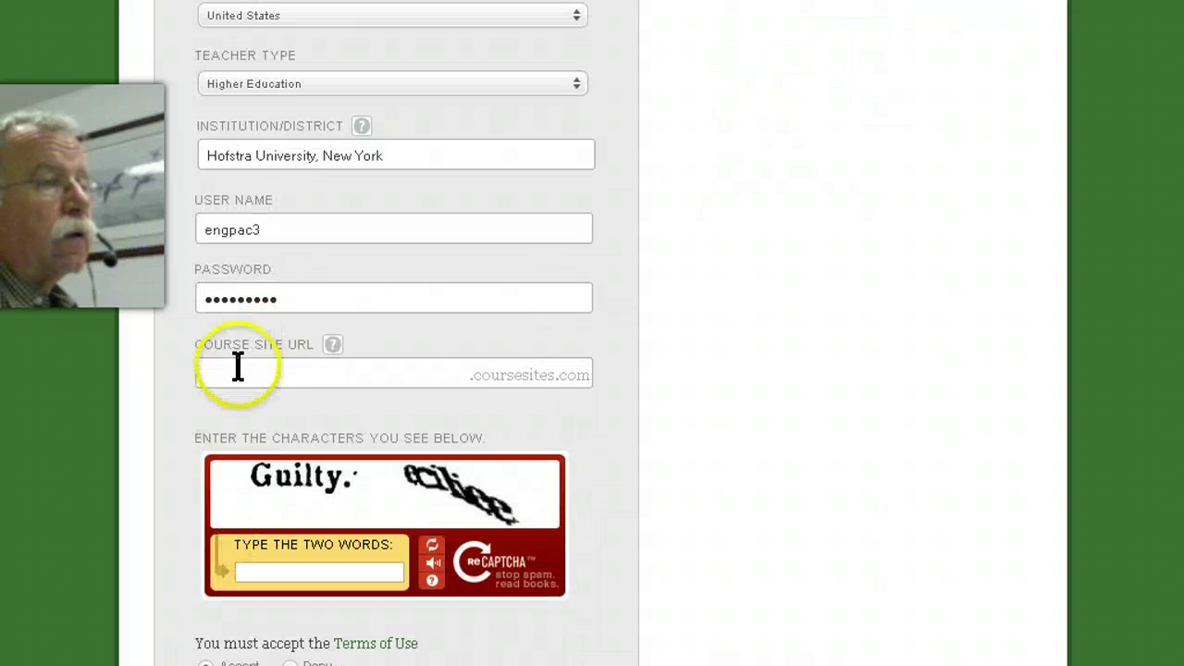
left_click(238, 373)
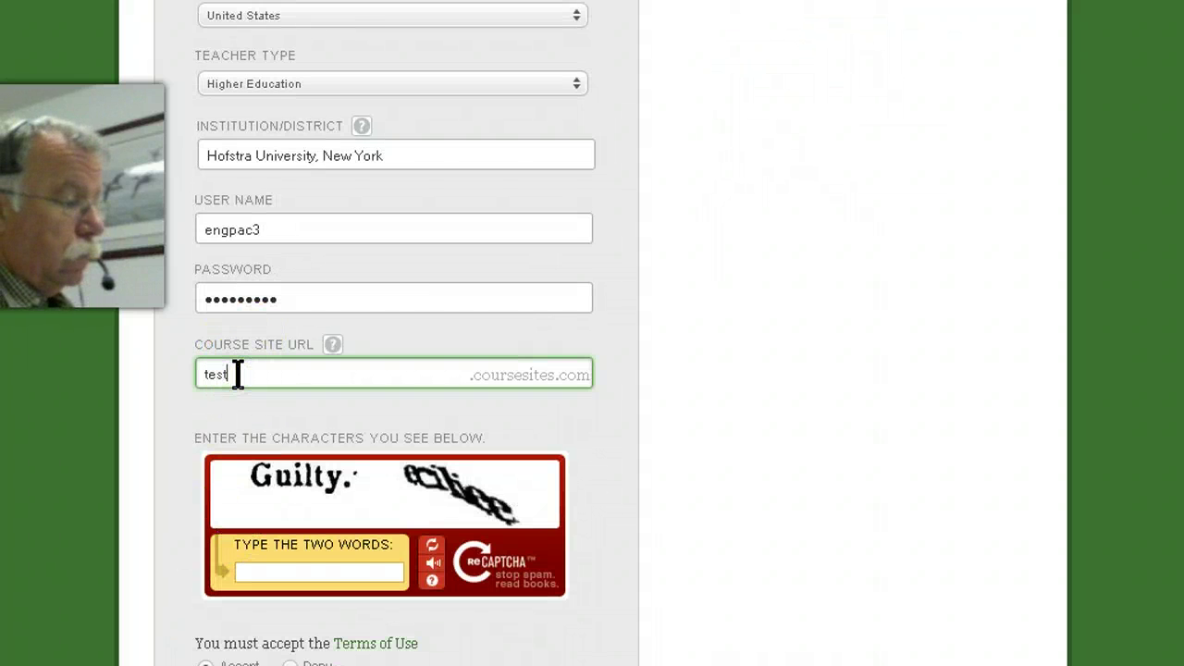
type("test3")
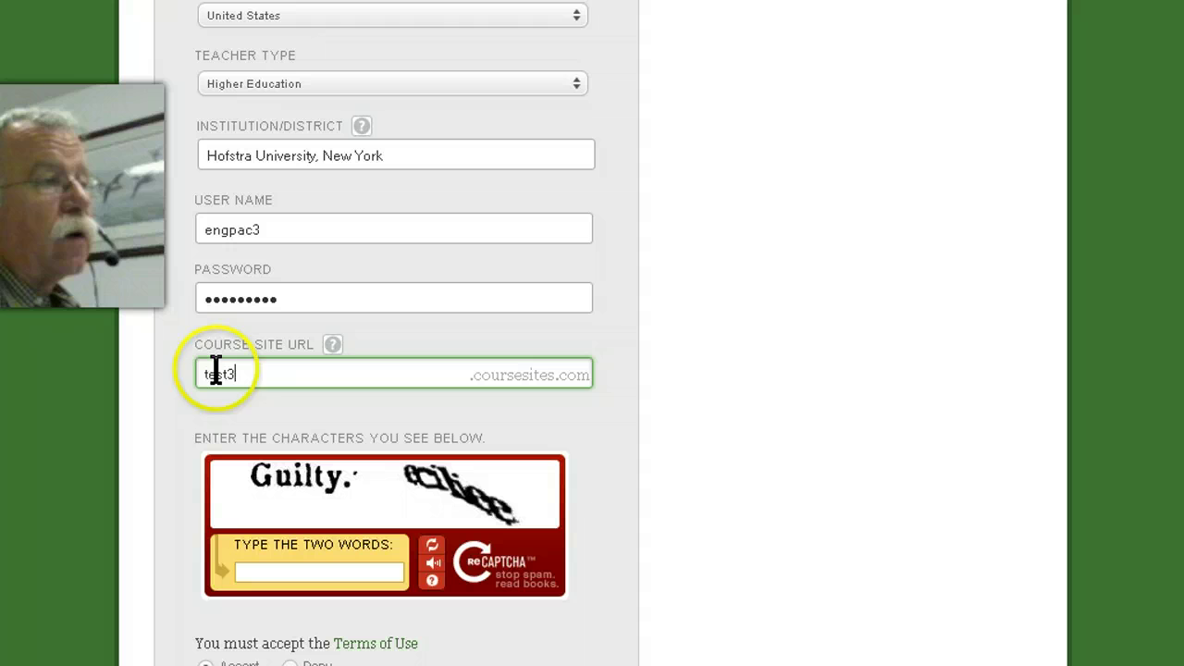
- Enter the two CAPTCHA words shown and submit the sign-up form
left_click(309, 566)
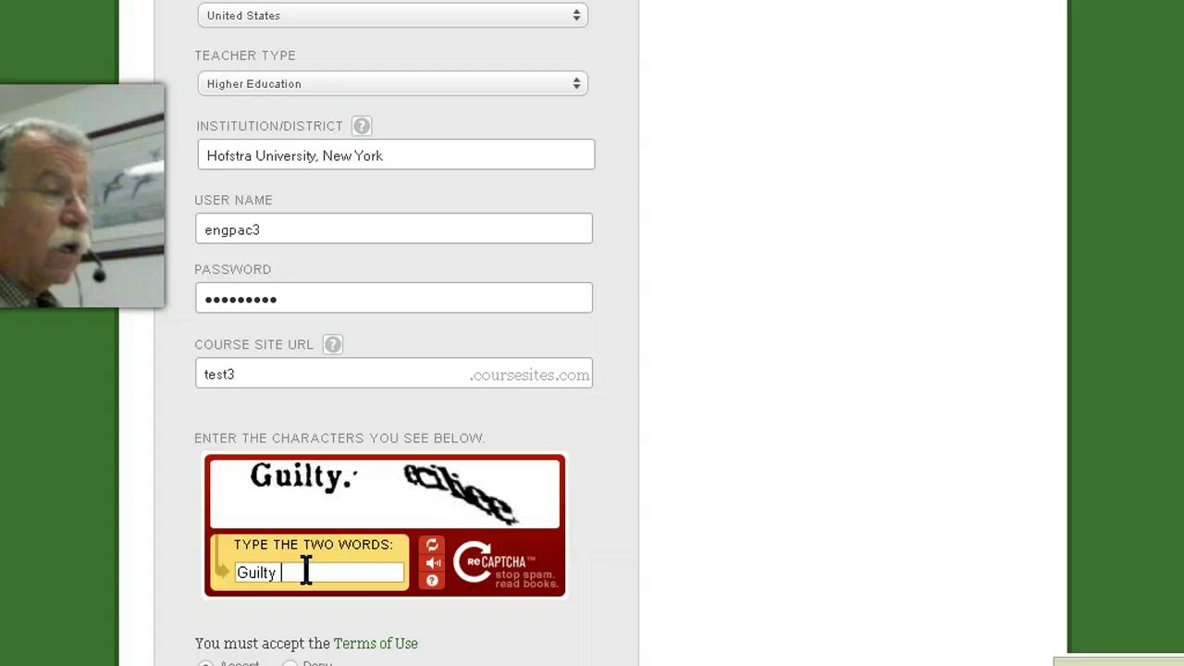
type("ciliee")
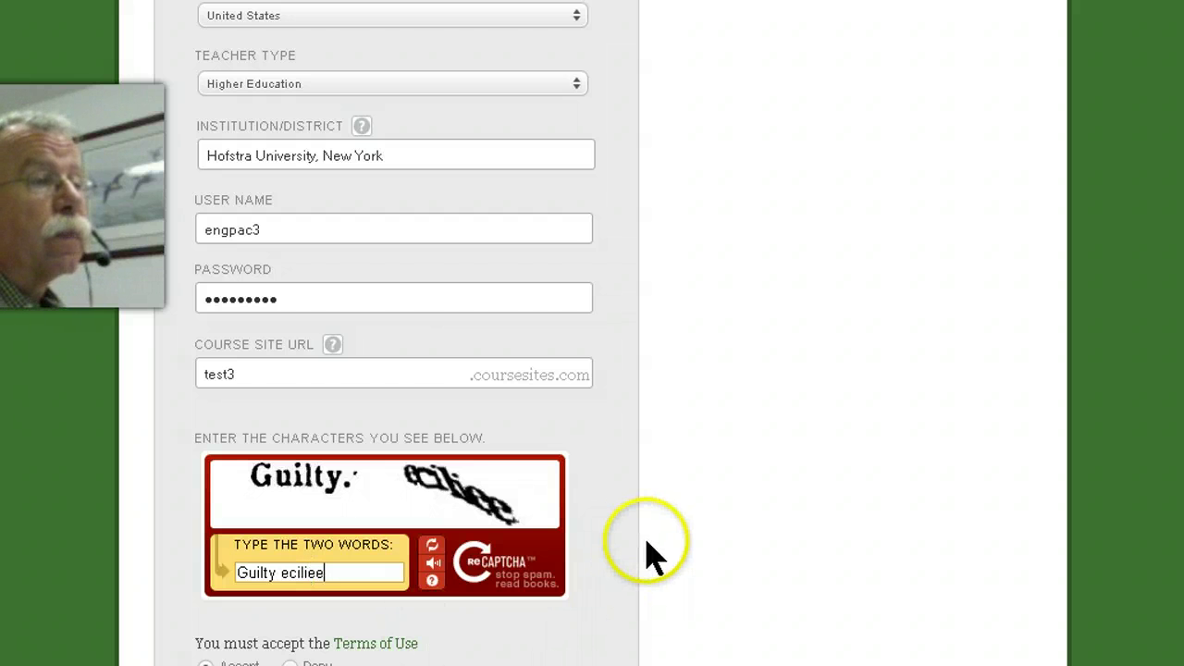
scroll(616, 507, "down", 3)
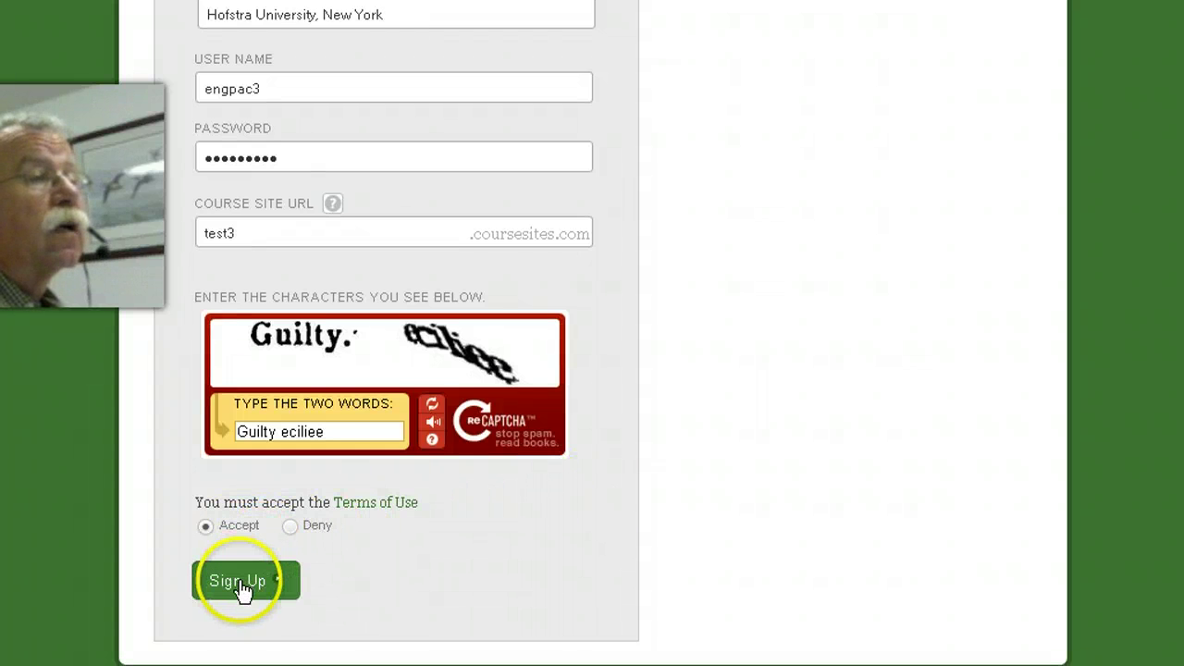
left_click(245, 587)
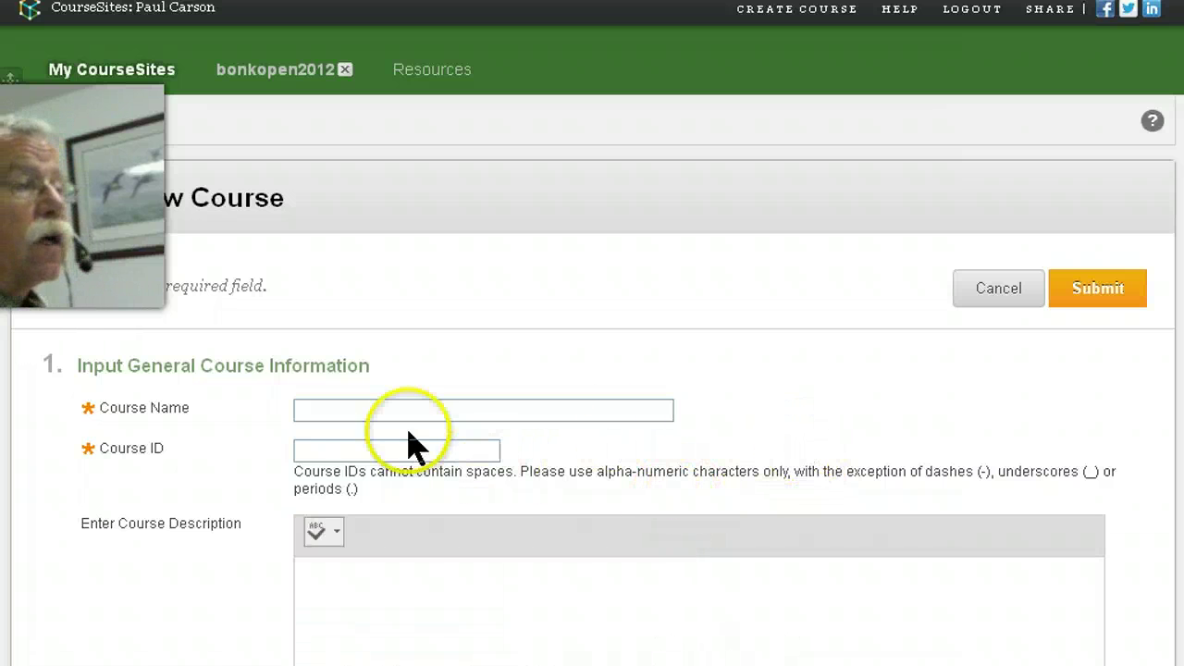
- Create a new course named Bungee Jumping with the course ID BungeeJumping, without importing a course package
left_click(334, 409)
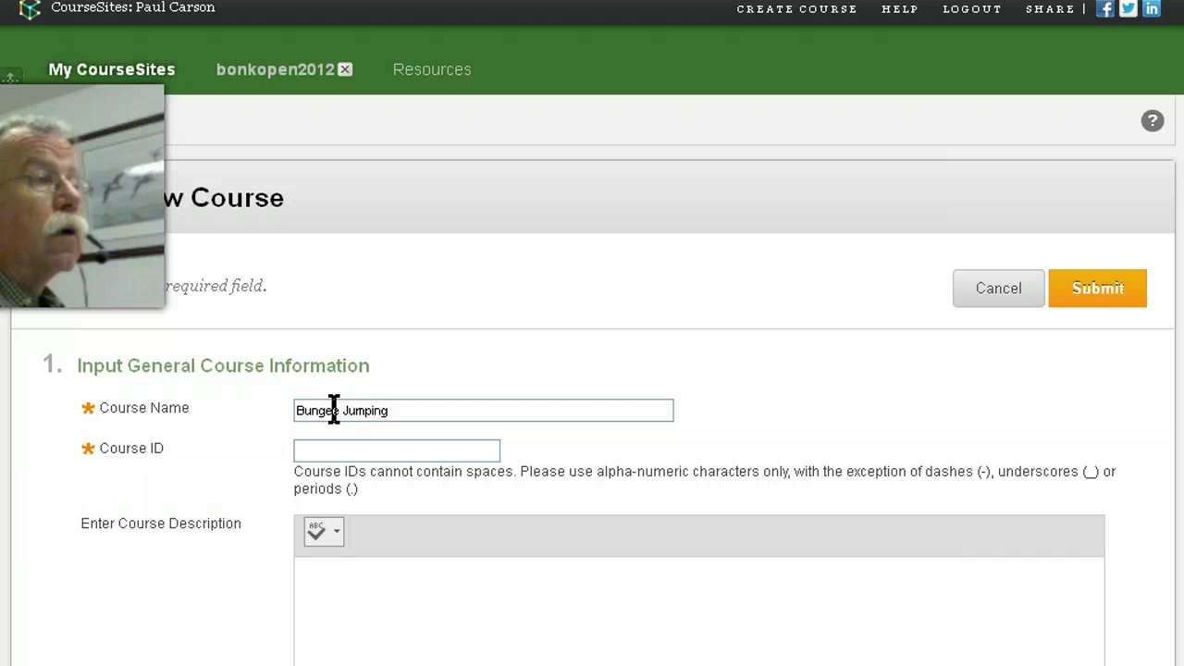
left_click(331, 451)
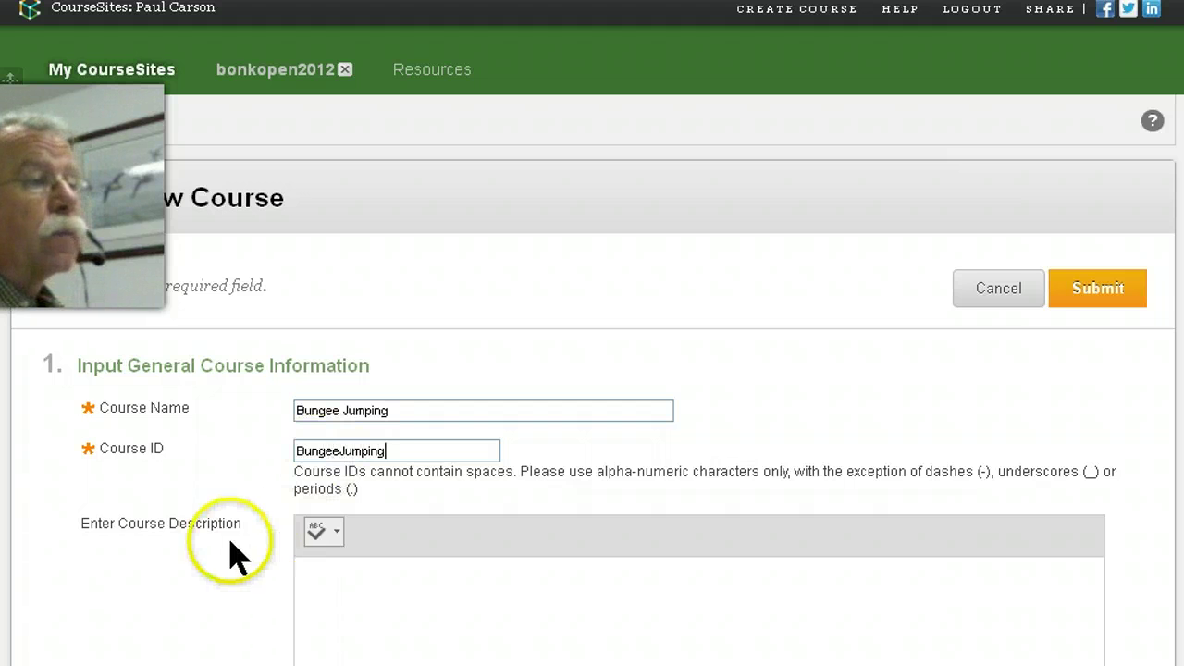
scroll(238, 560, "down", 3)
scroll(139, 407, "down", 3)
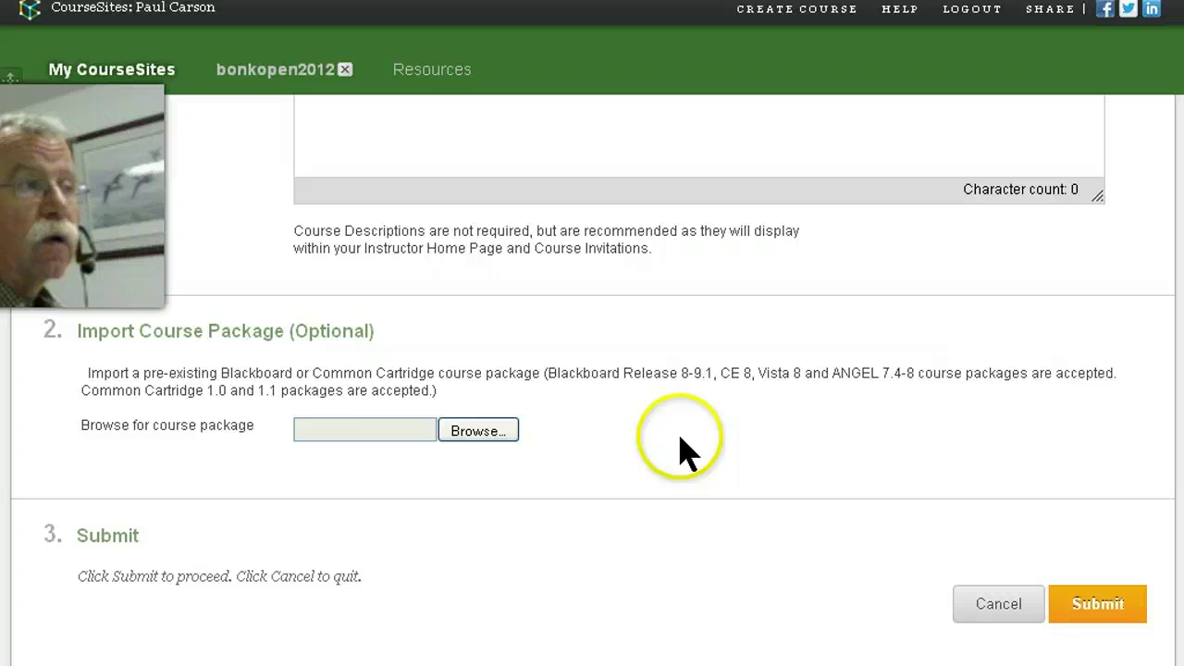
left_click(1111, 616)
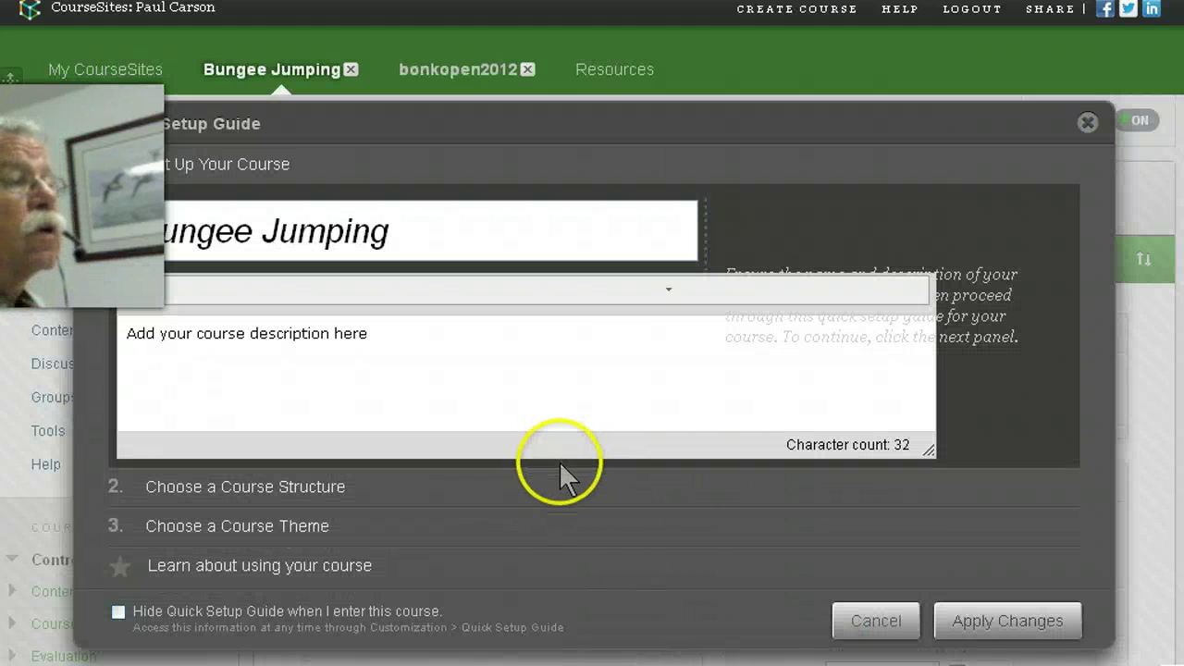
- Preview the Activity course structure in the Quick Setup Guide and close the guide by applying the changes
left_click(276, 491)
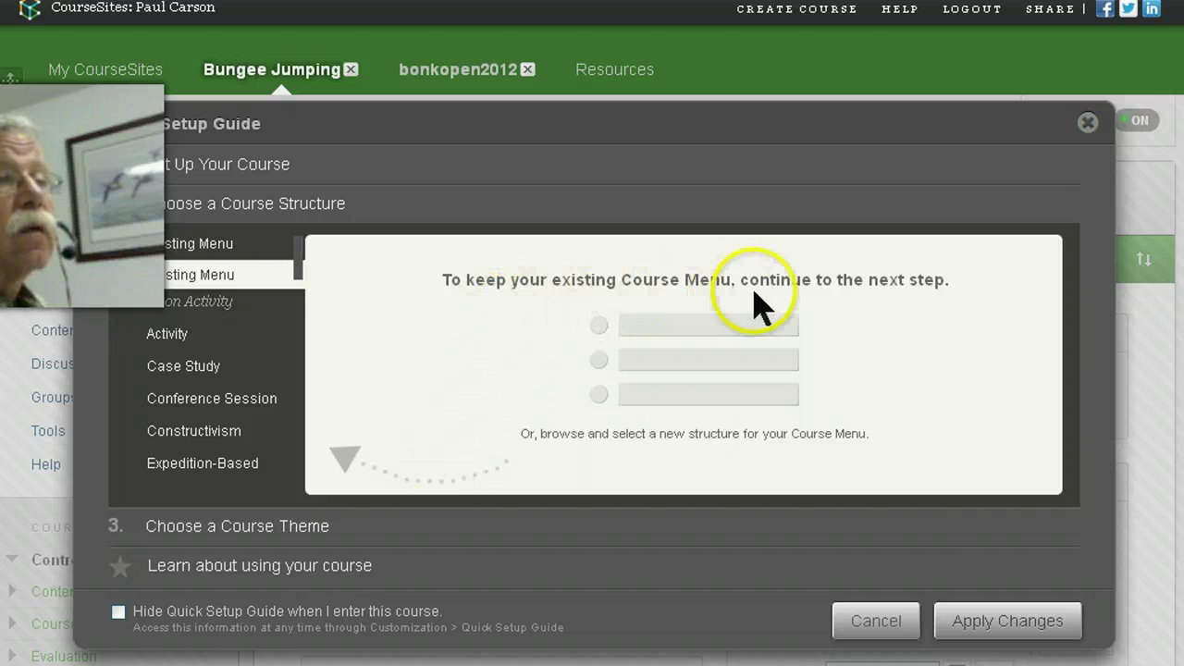
left_click(639, 326)
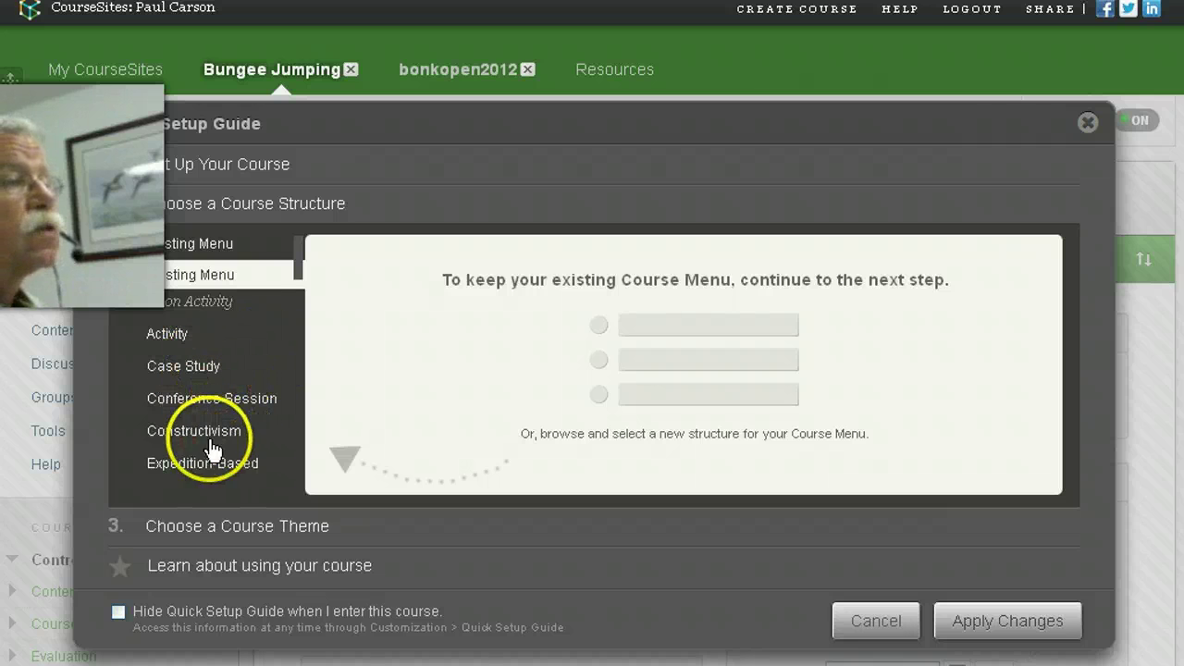
left_click(166, 335)
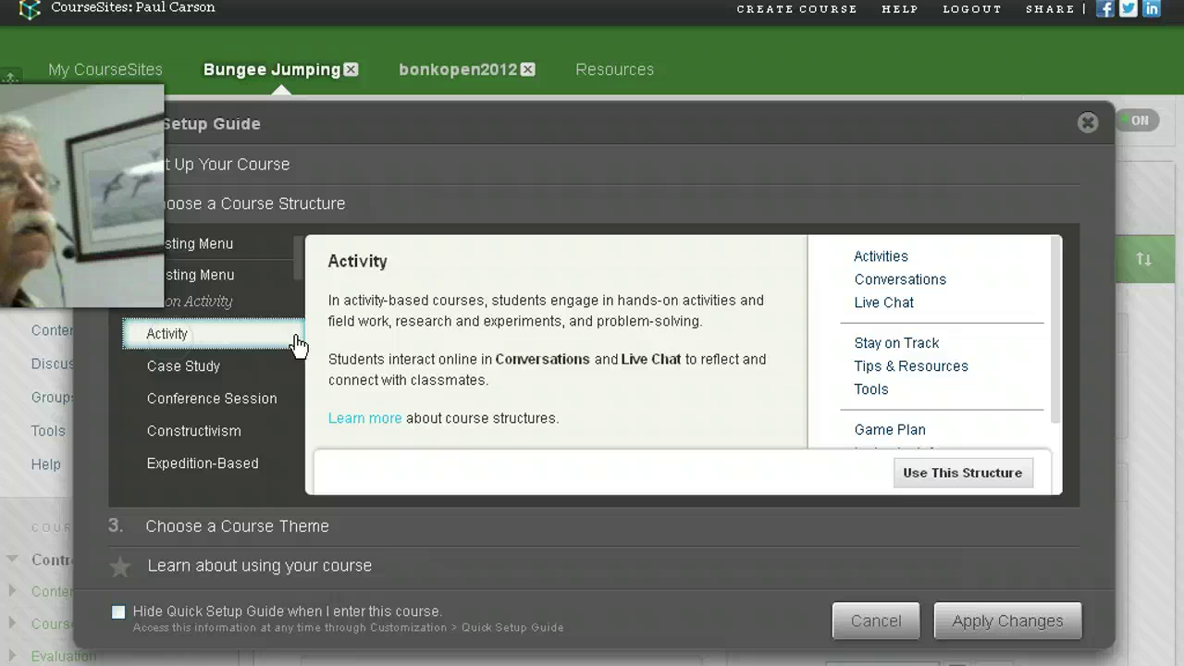
left_click(1009, 633)
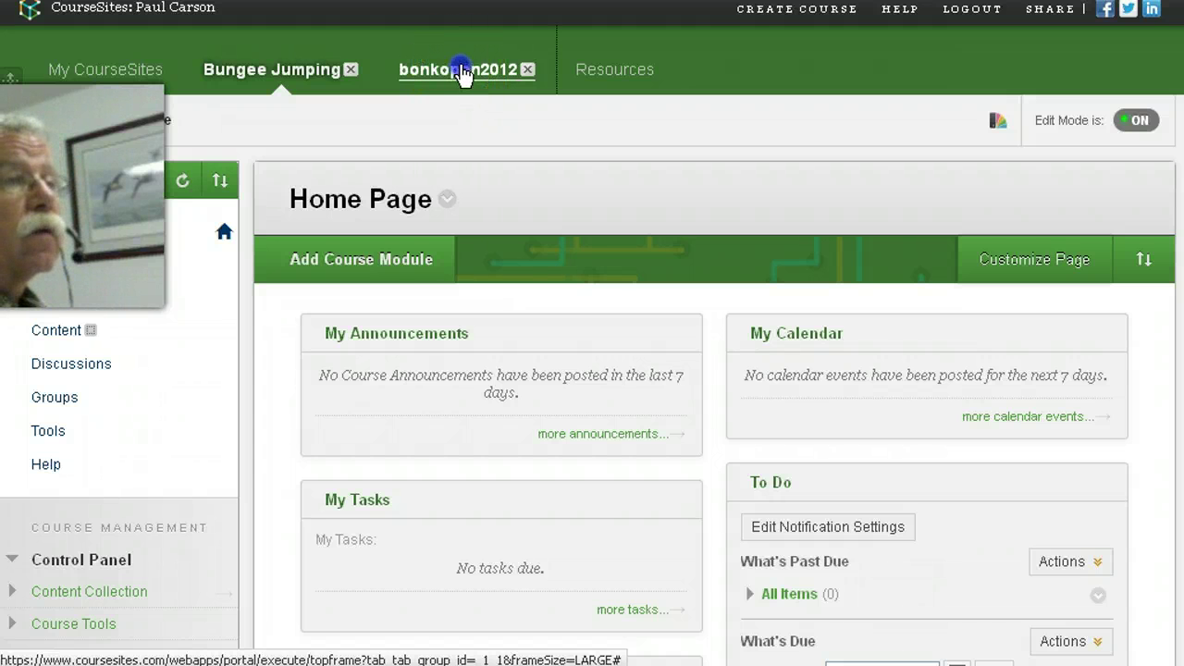
- Open the bonkopen2012 course and read through its Welcome page down to the weekly schedule
left_click(461, 72)
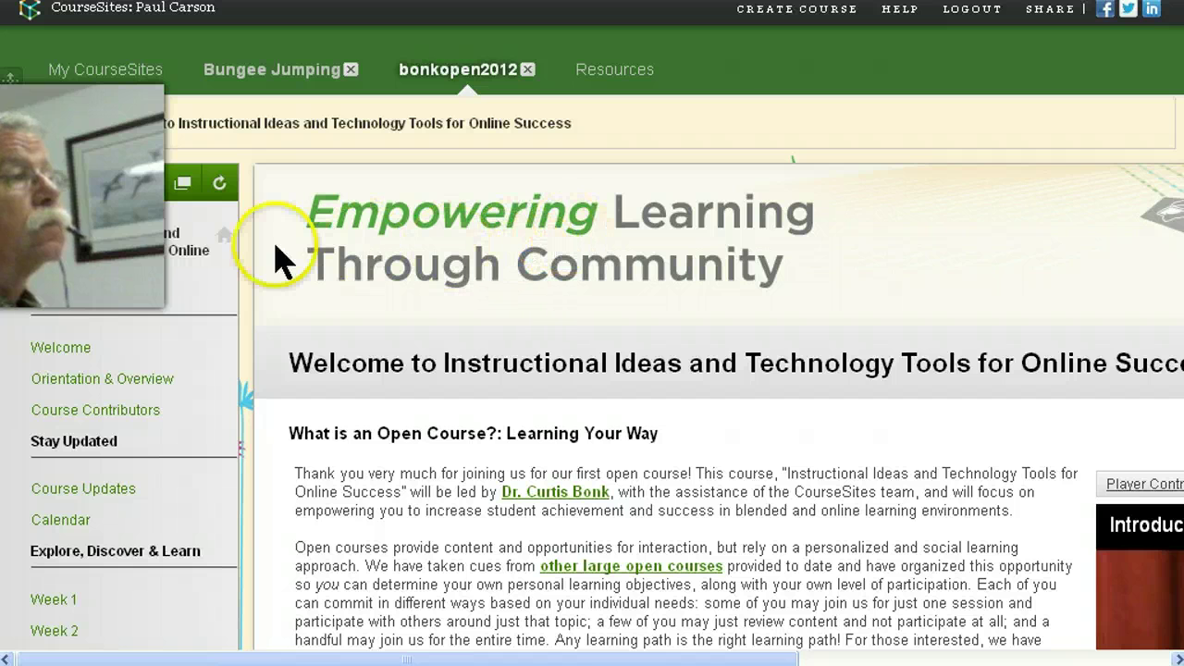
left_click(67, 356)
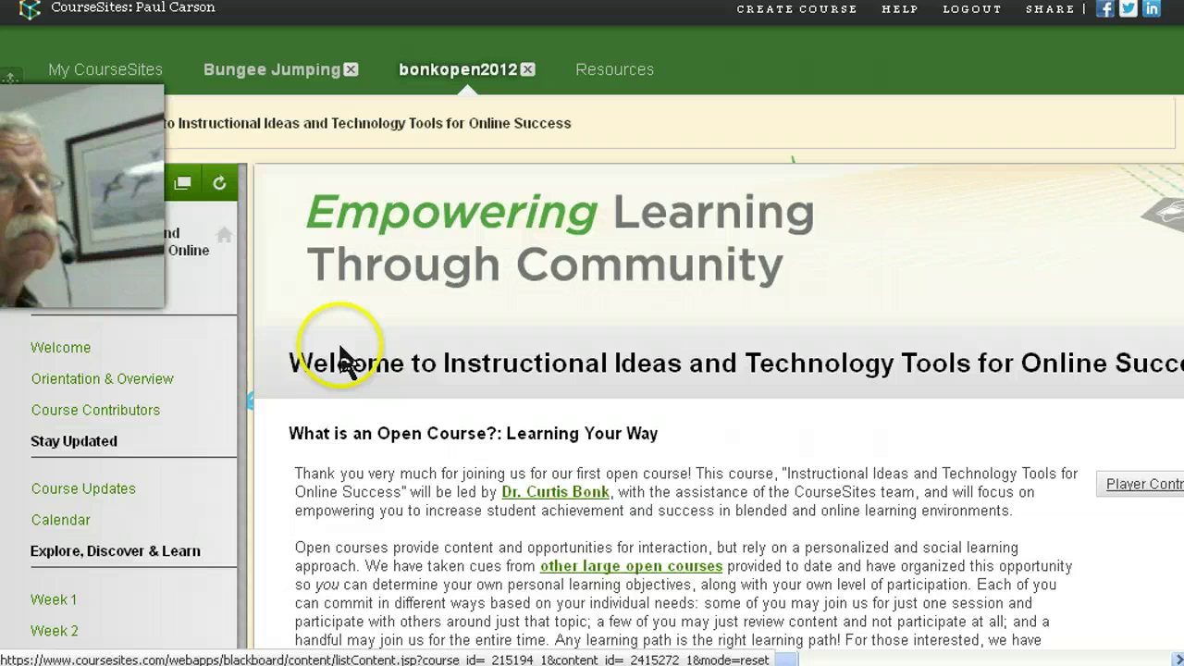
scroll(437, 349, "down", 3)
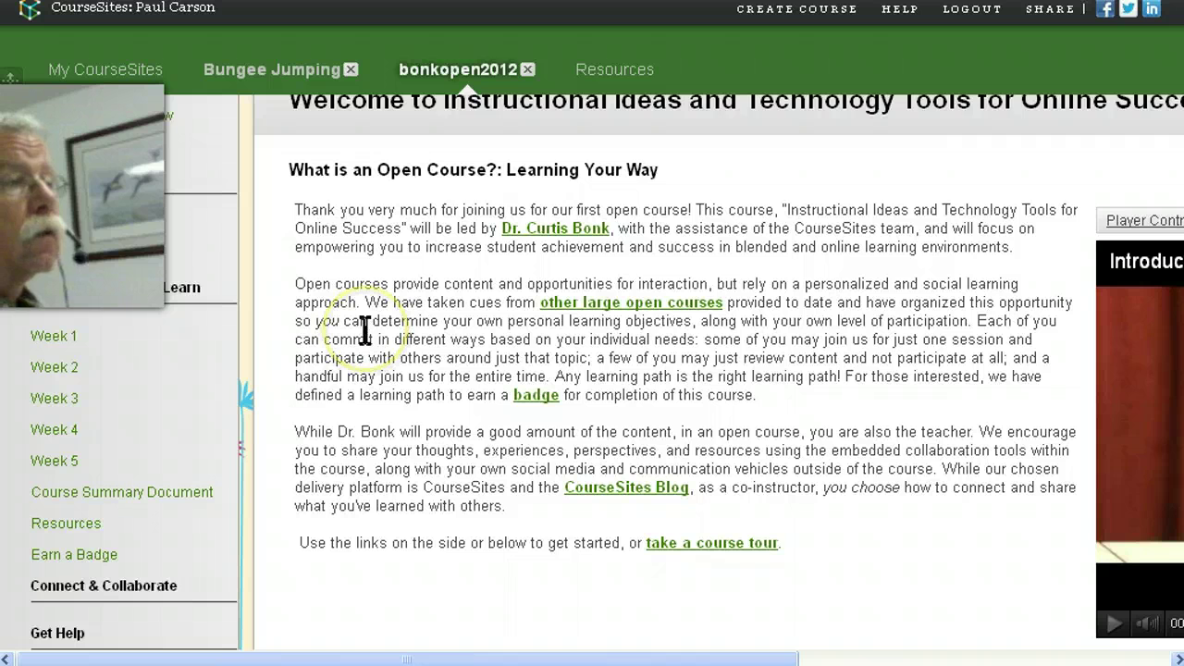
scroll(366, 331, "down", 2)
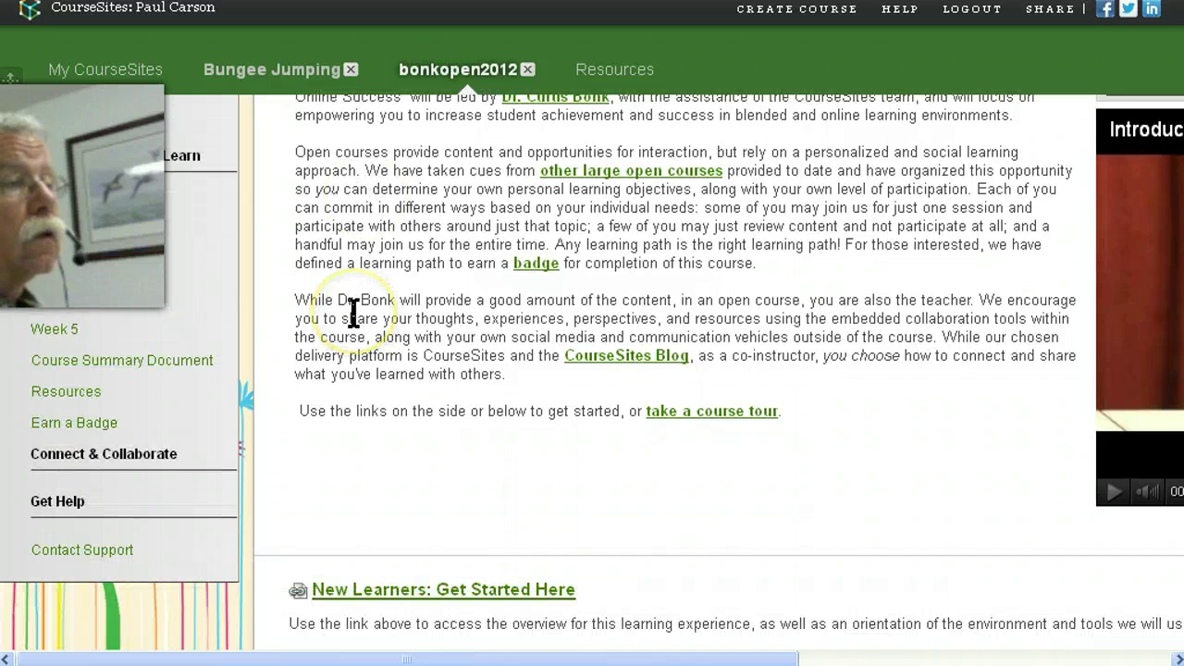
scroll(353, 318, "down", 3)
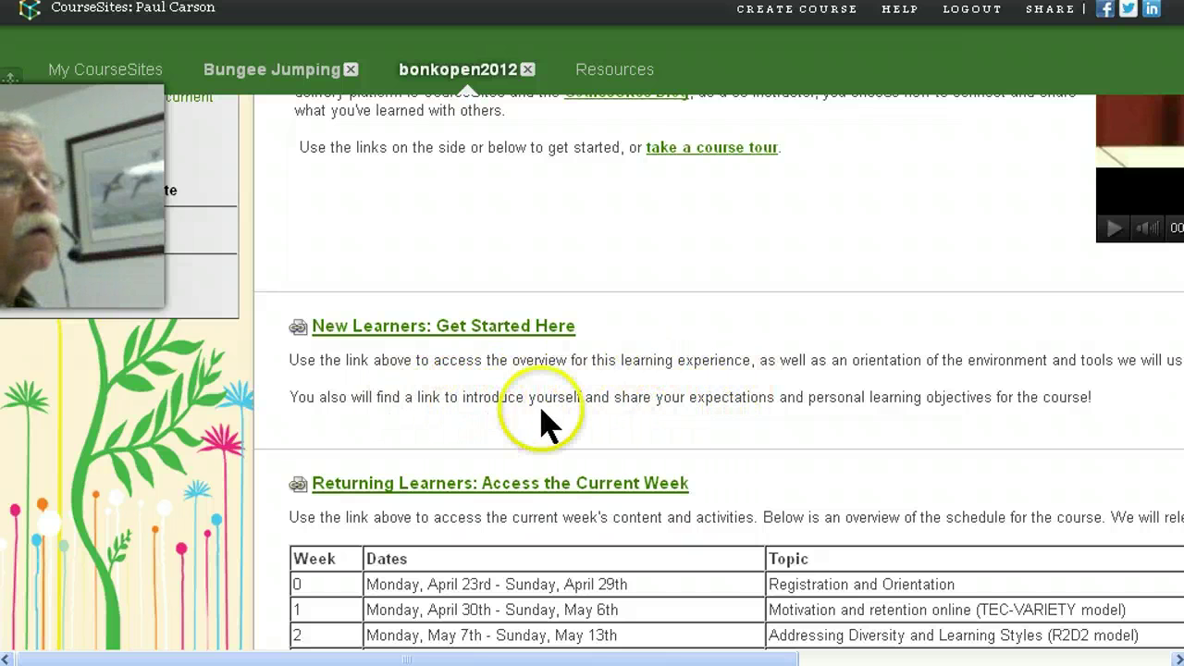
- Open the Resources page of the bonkopen2012 course and look through its reading lists down to the Recommended Sites section
scroll(740, 425, "up", 6)
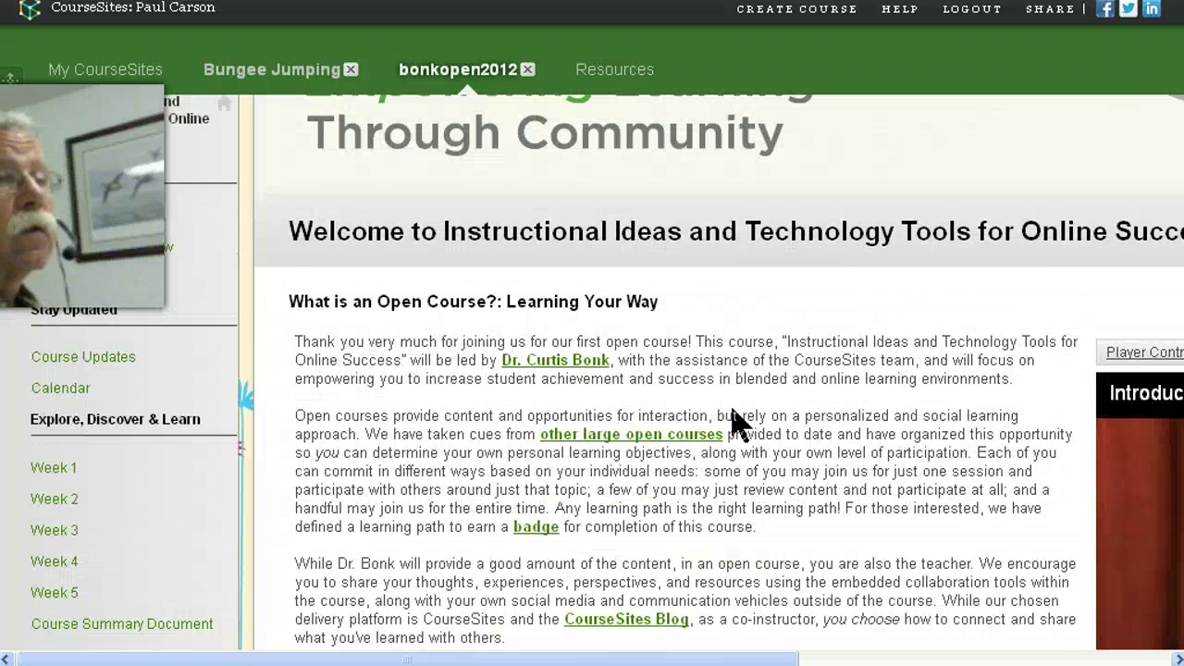
scroll(491, 373, "up", 2)
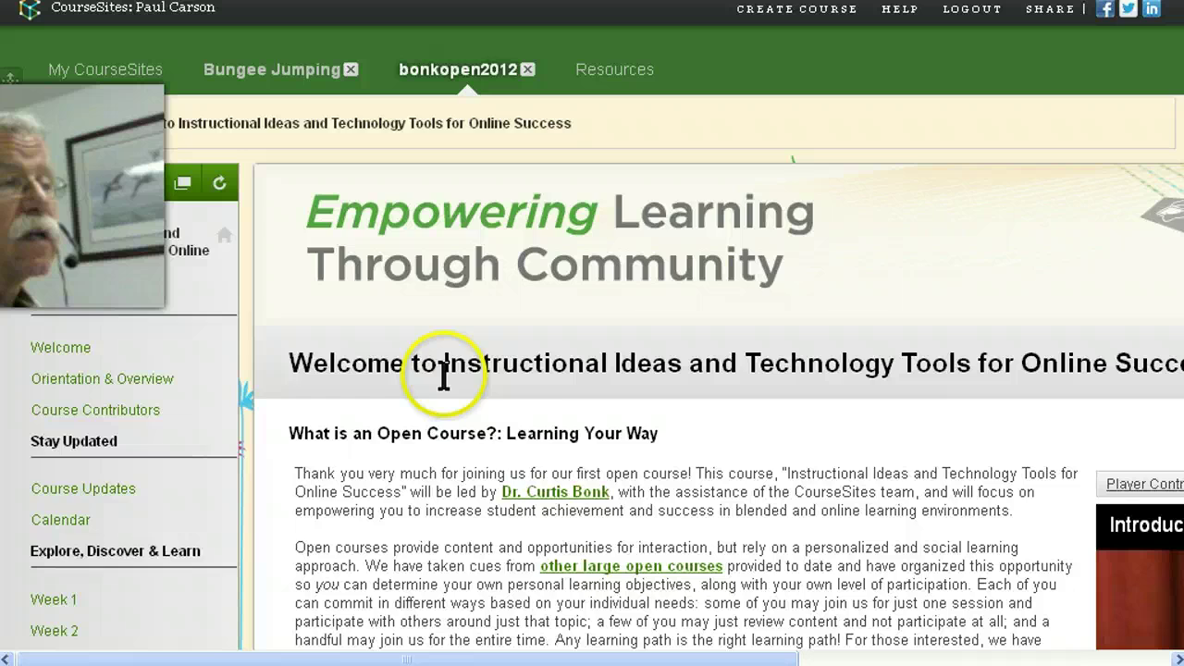
scroll(444, 379, "down", 3)
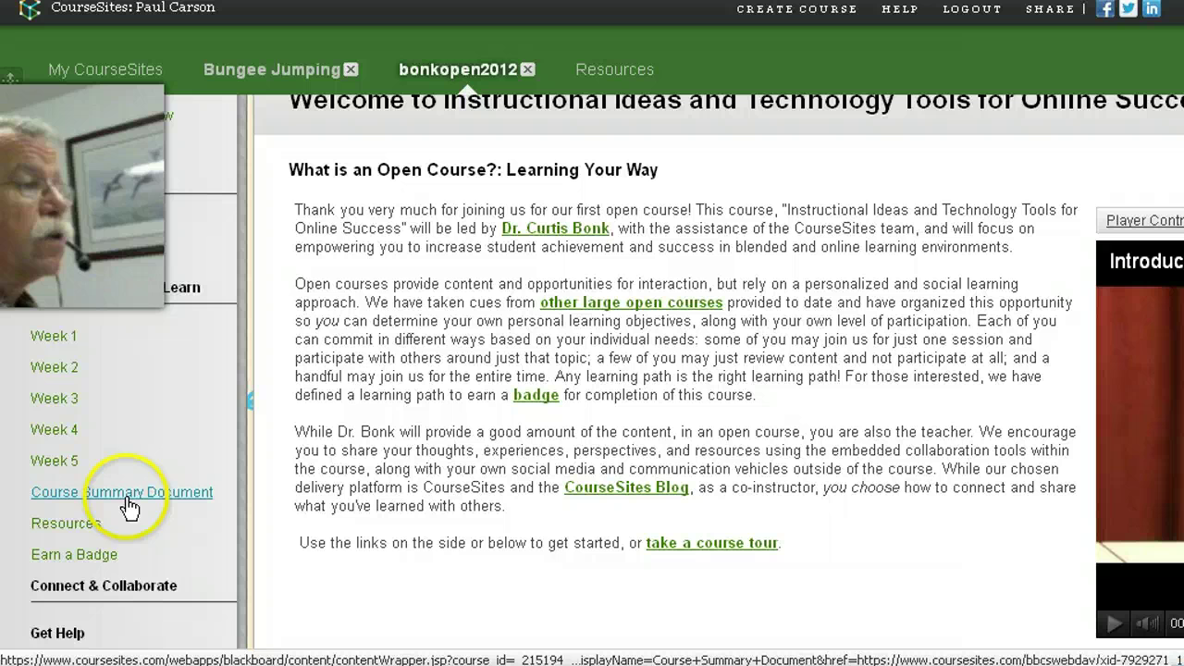
left_click(66, 524)
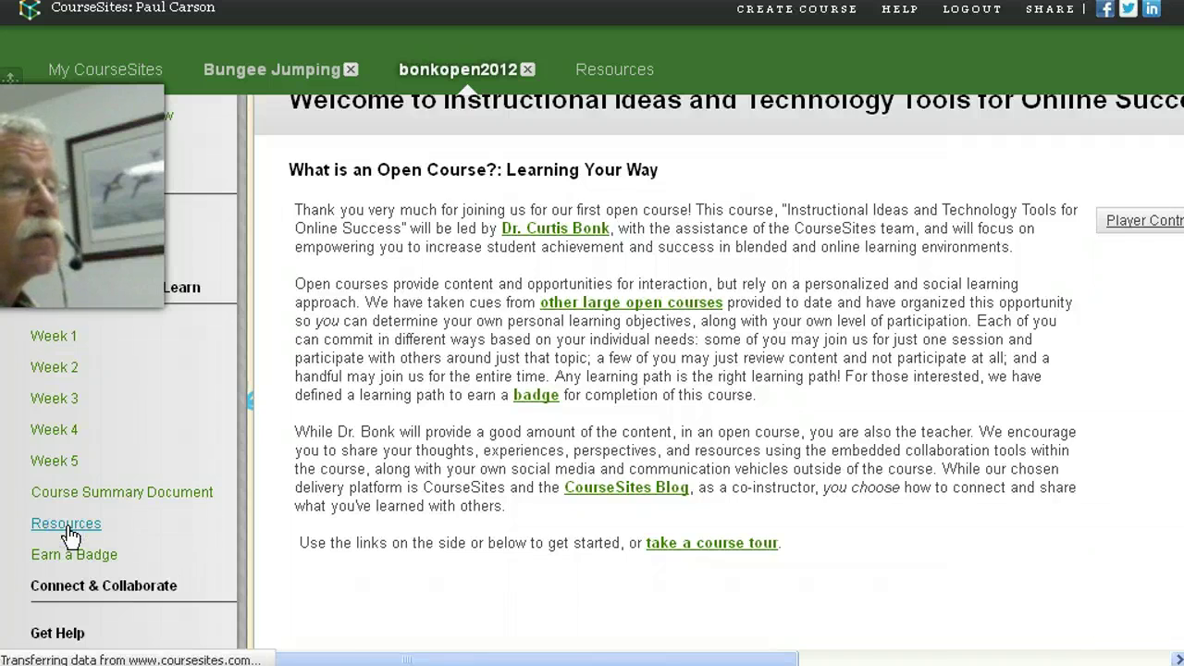
scroll(312, 418, "down", 5)
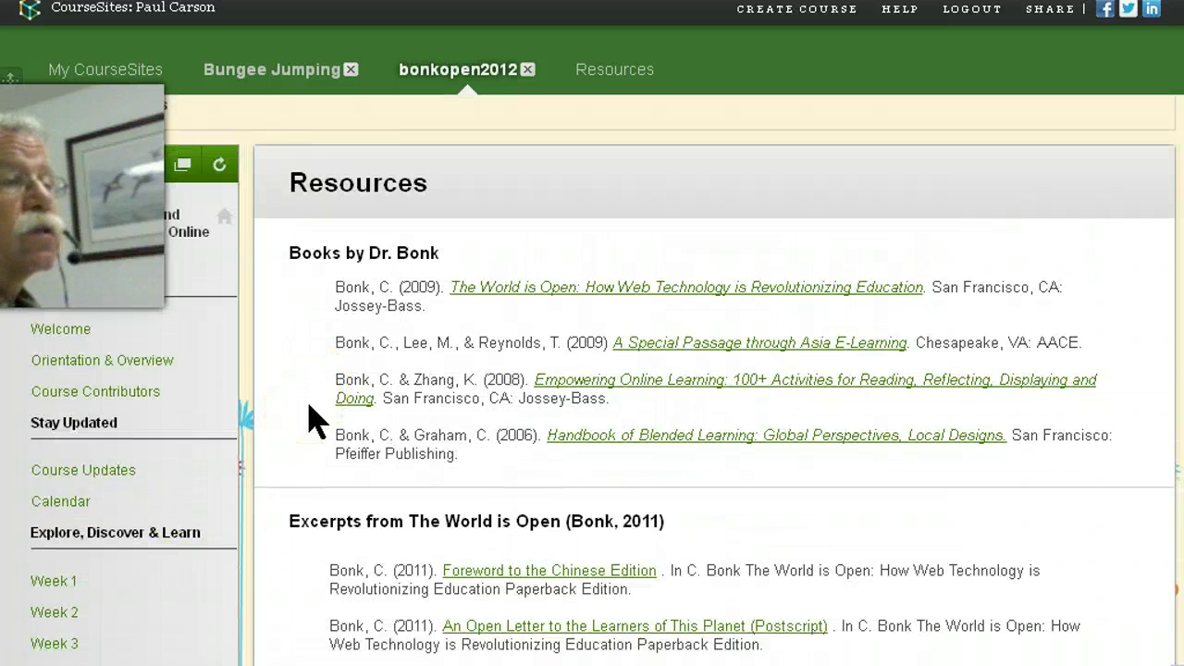
scroll(309, 408, "down", 3)
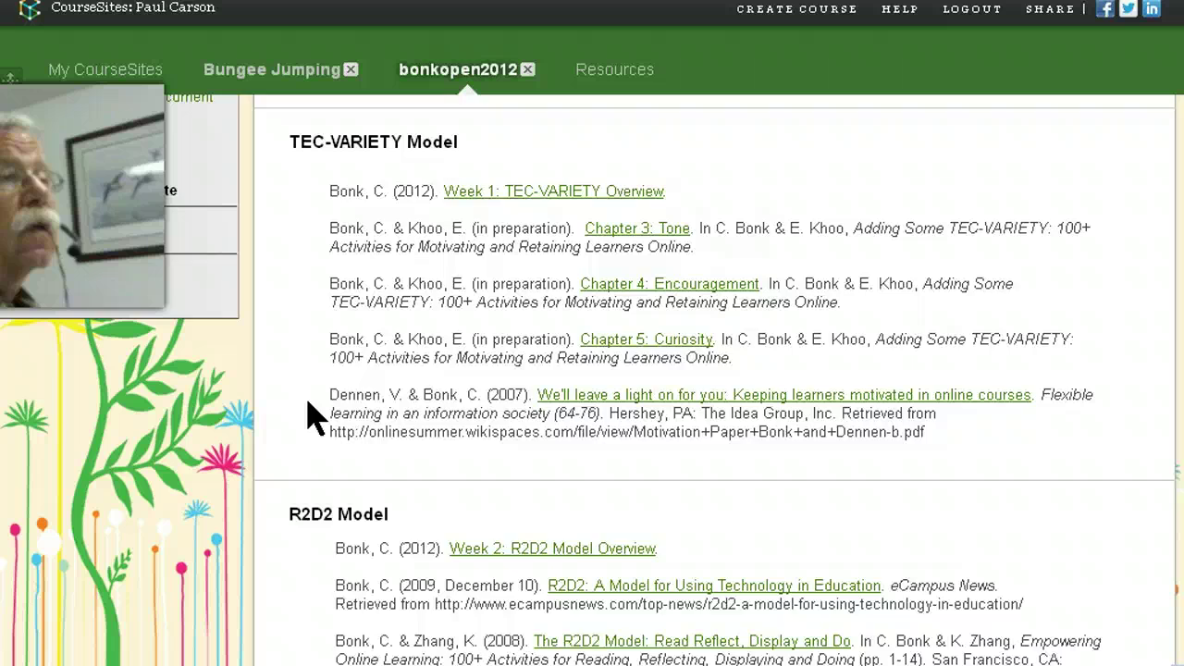
scroll(312, 418, "down", 12)
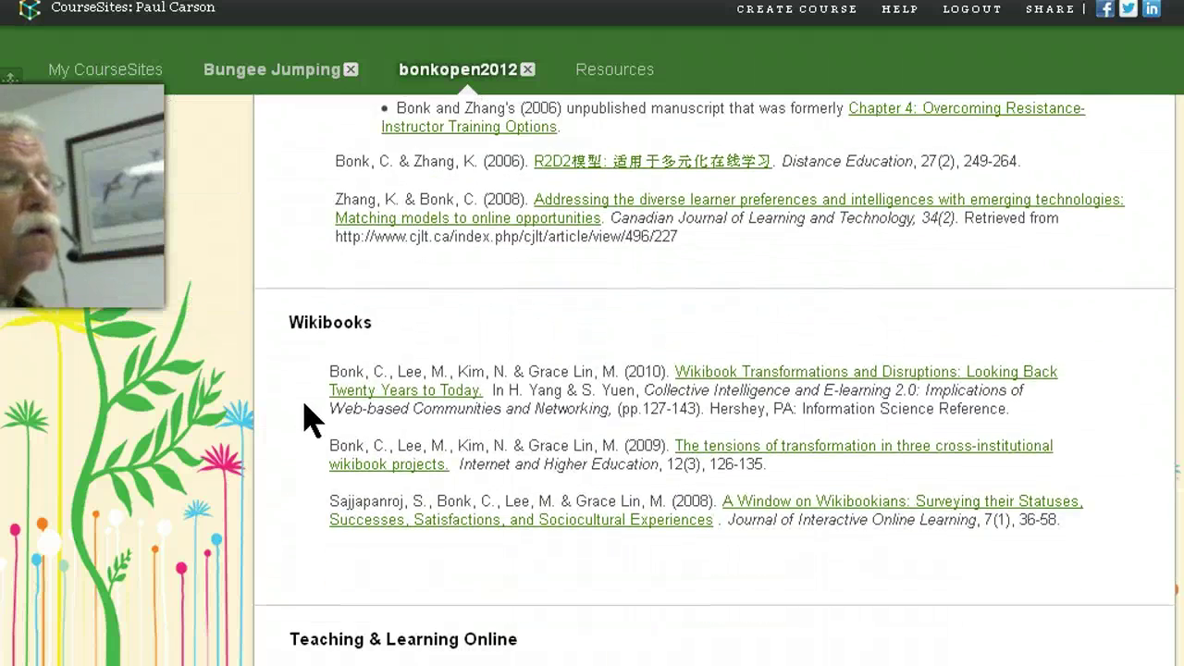
scroll(312, 418, "down", 1)
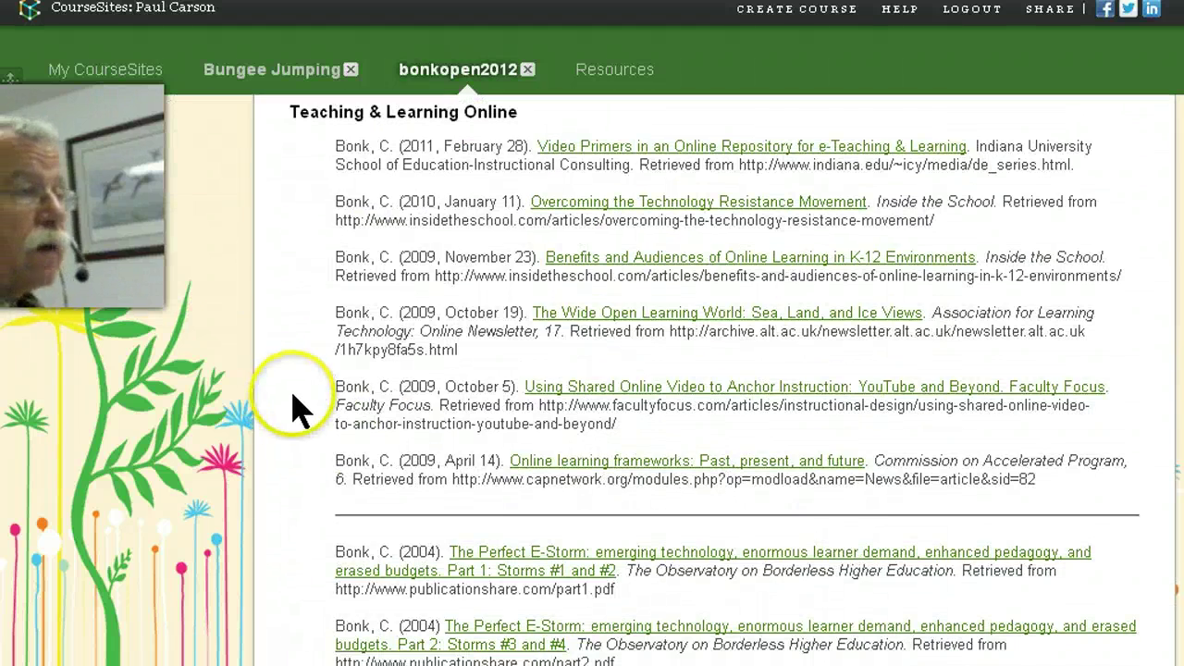
scroll(294, 409, "down", 10)
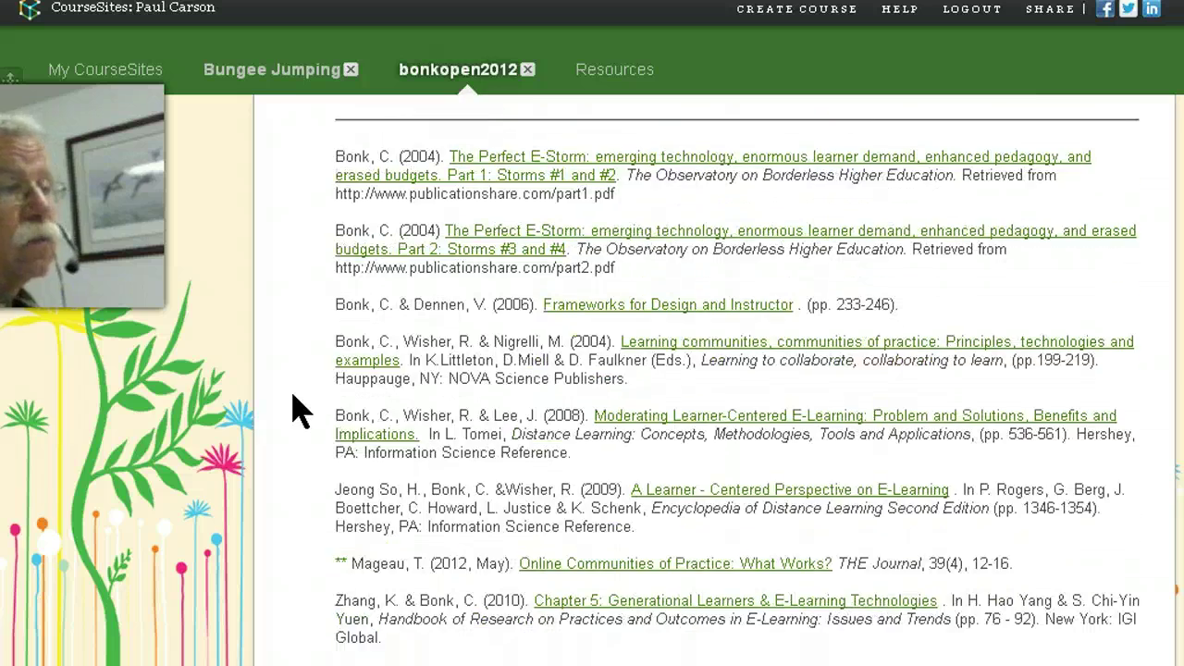
left_click(317, 458)
scroll(316, 458, "down", 8)
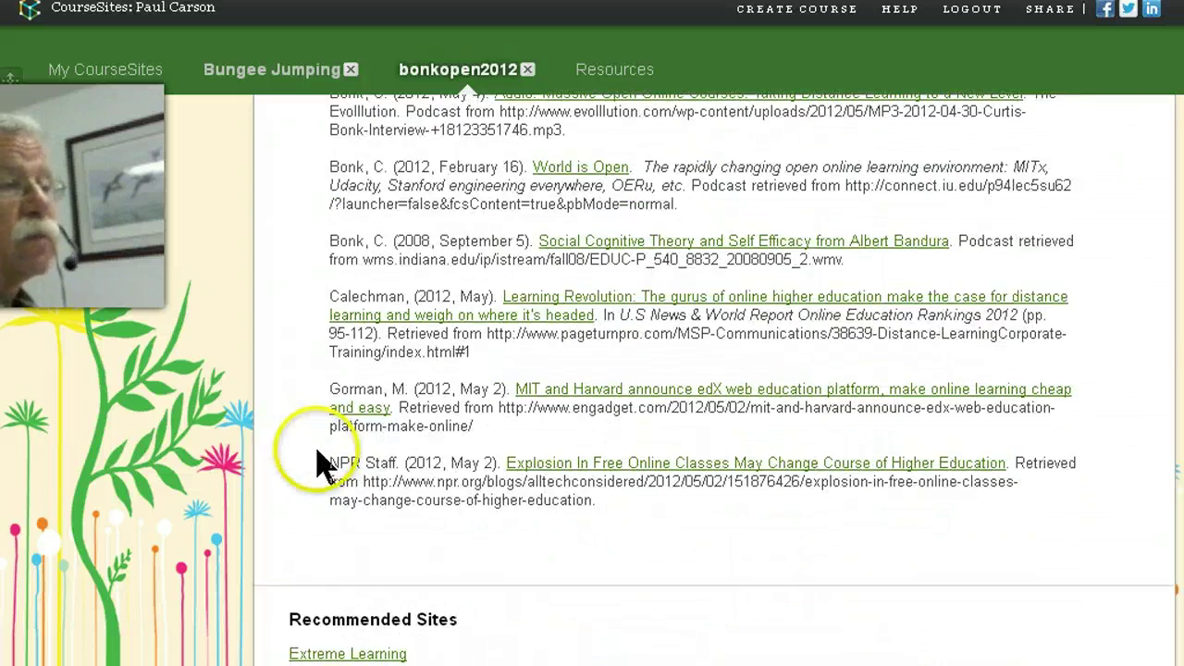